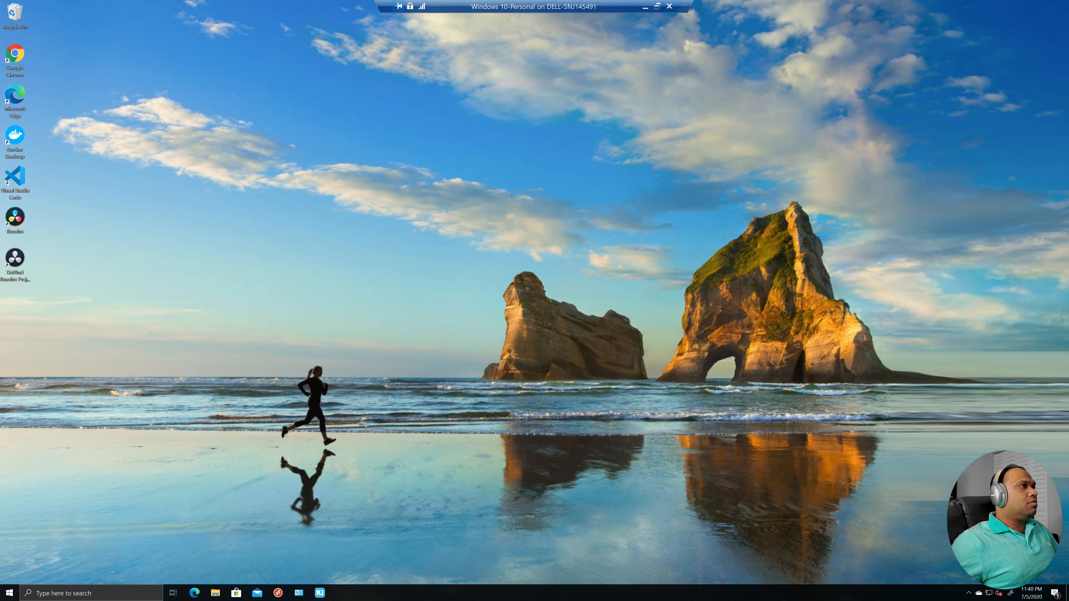
- Open Computer Management for This PC from File Explorer, move its window to the middle of the desktop and show Disk Management
key(super+e)
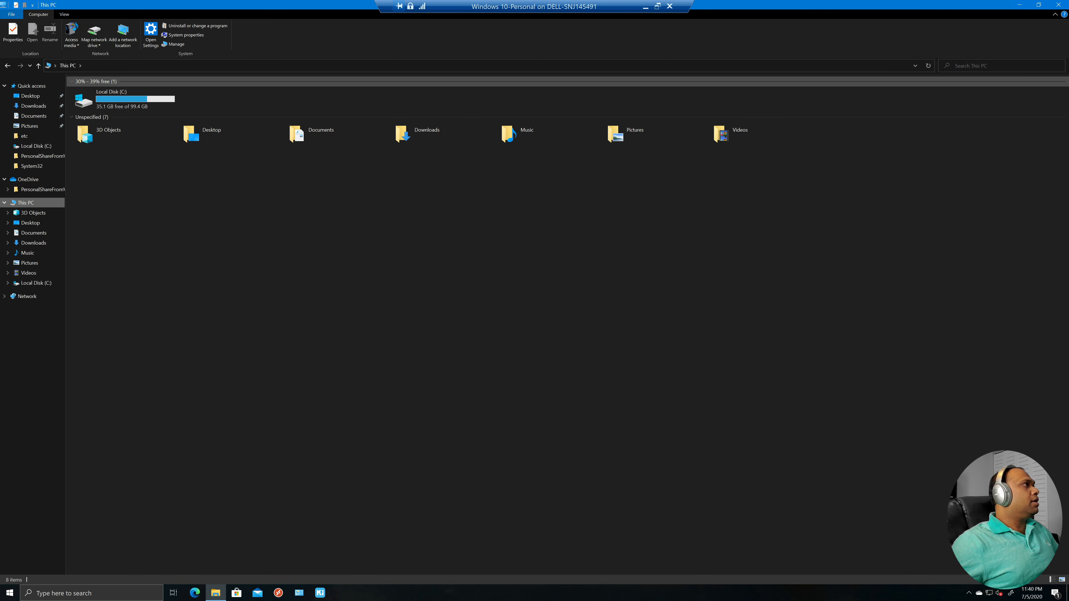
click(125, 99)
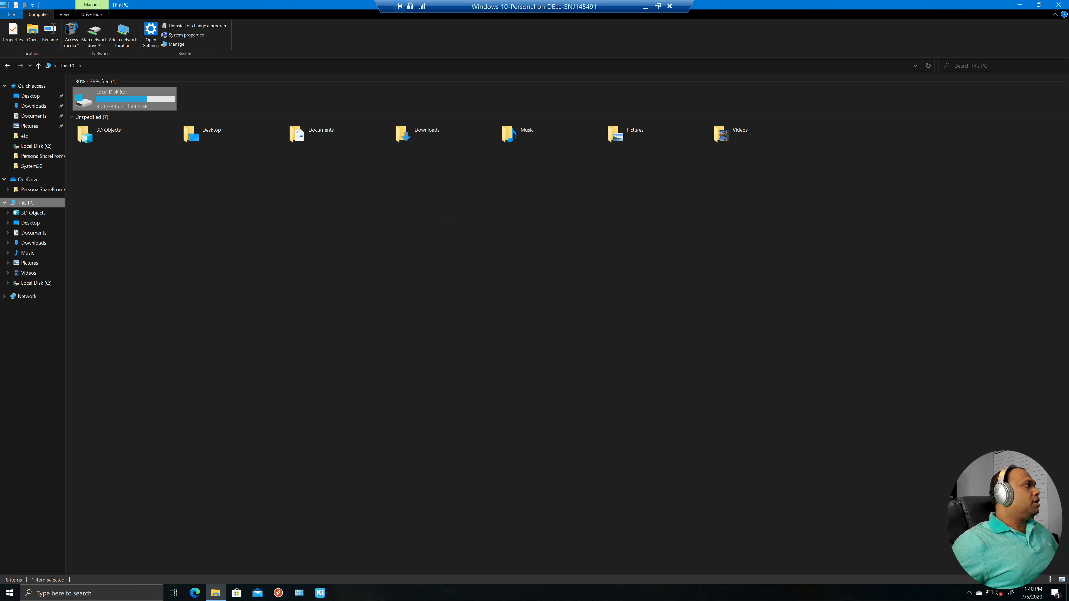
right_click(3, 205)
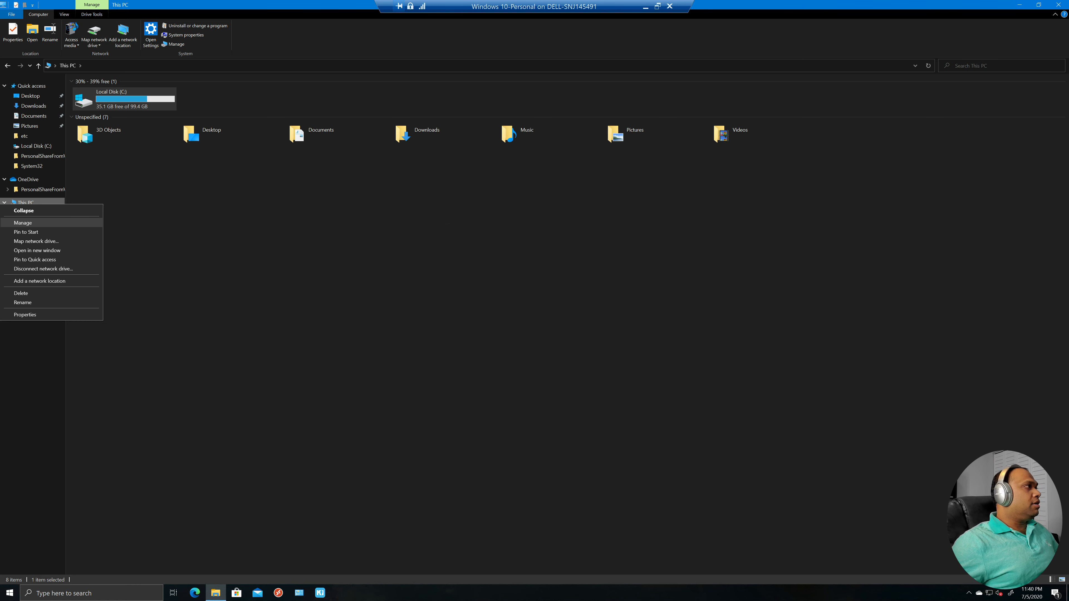
click(25, 223)
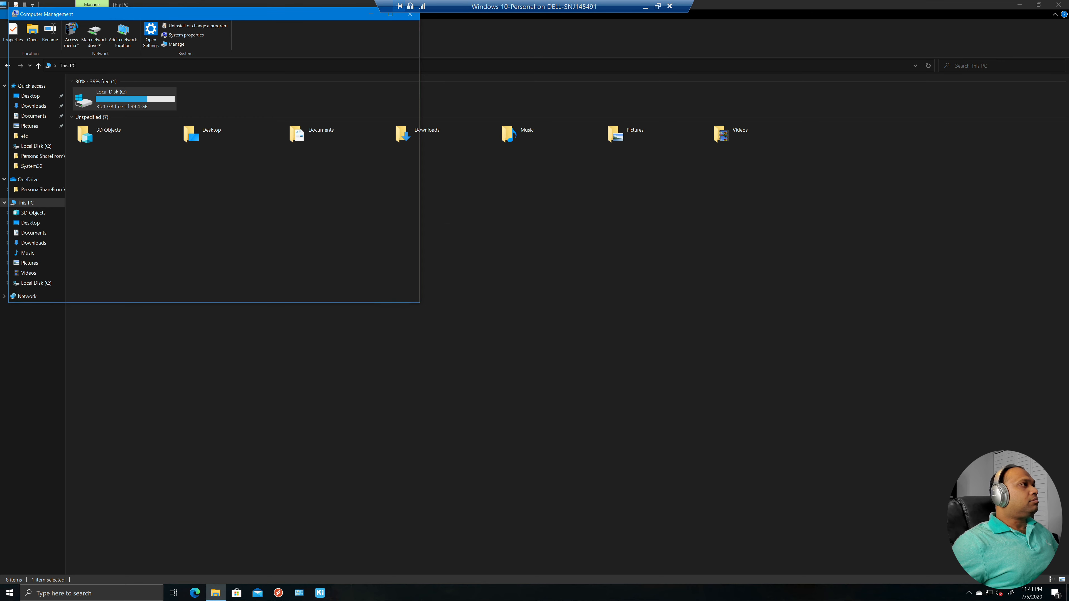
drag(169, 14, 618, 206)
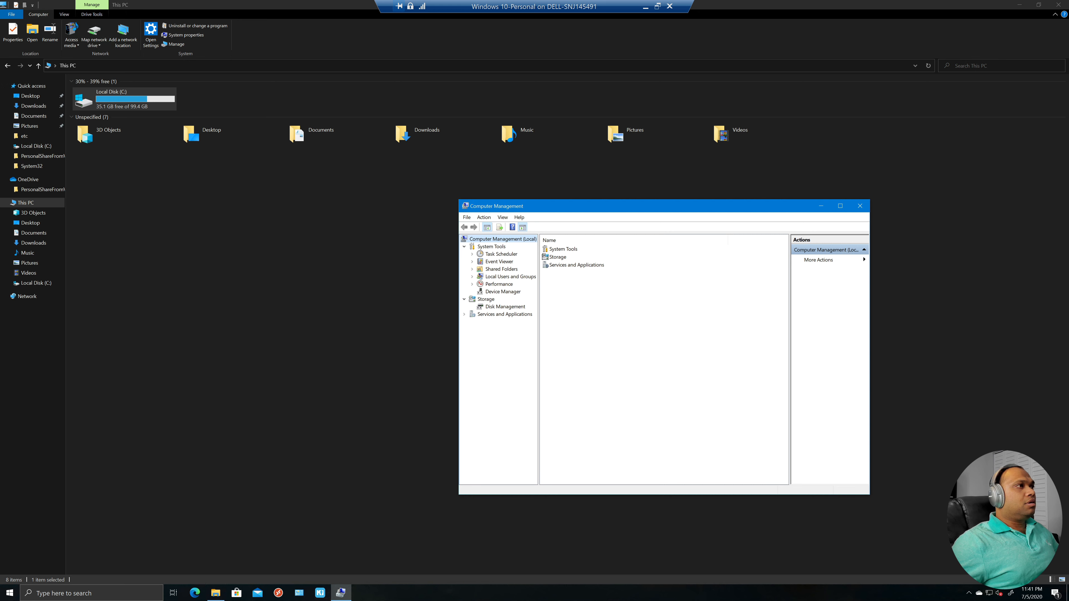
click(505, 307)
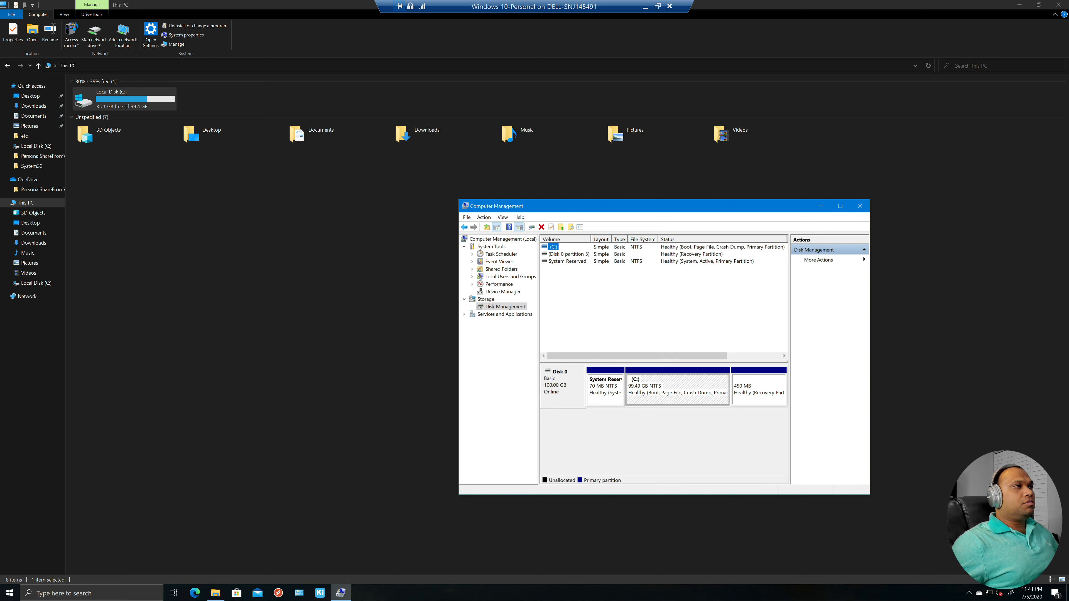
- Start creating a virtual hard disk and set its location to a file named Ddrive on the C: drive
right_click(521, 308)
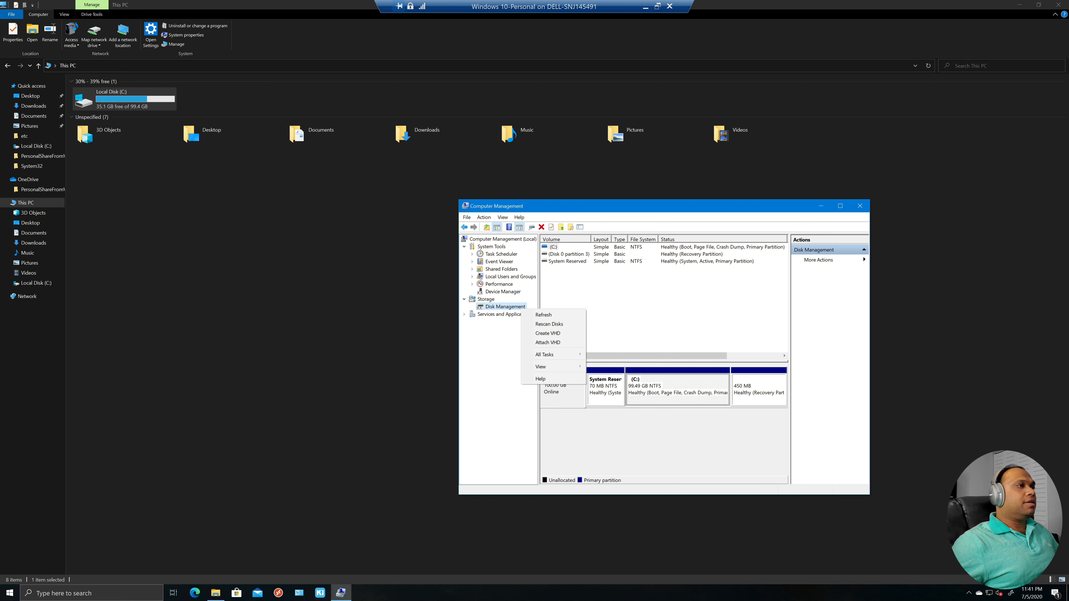
click(548, 333)
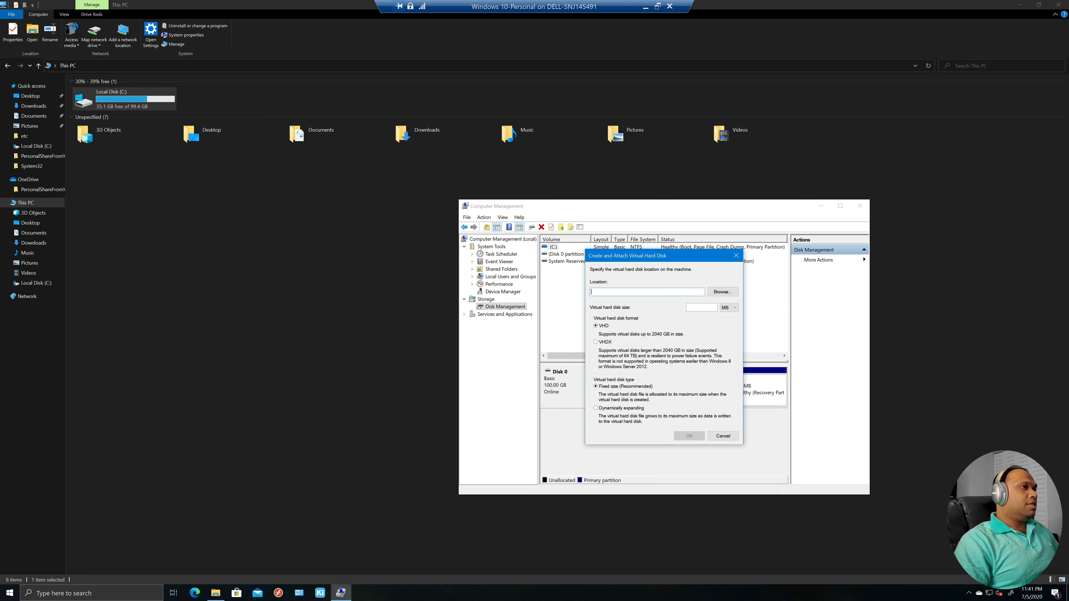
text(D)
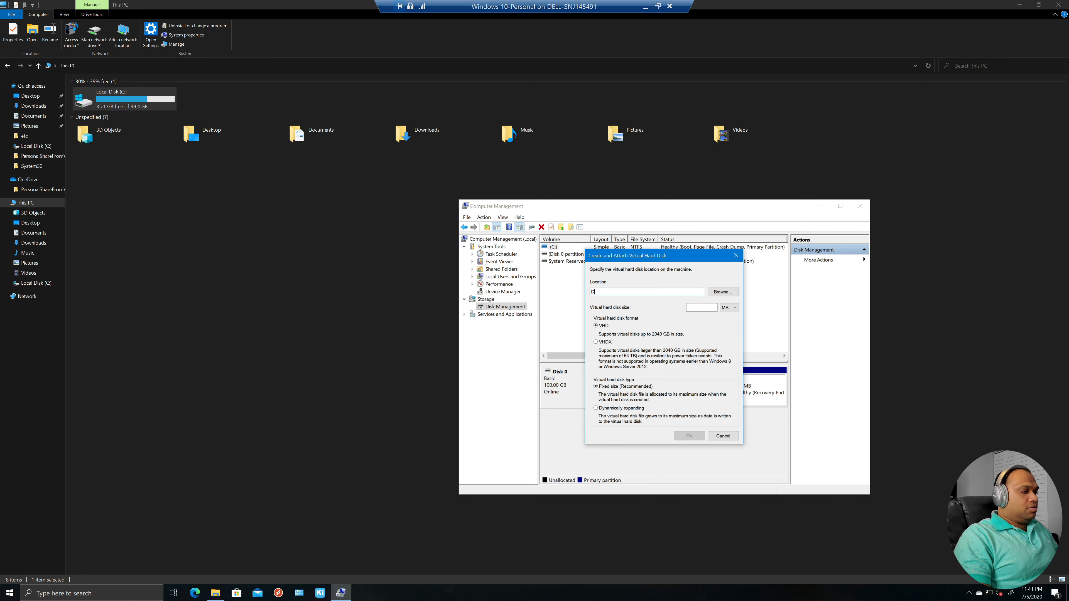
text(drive)
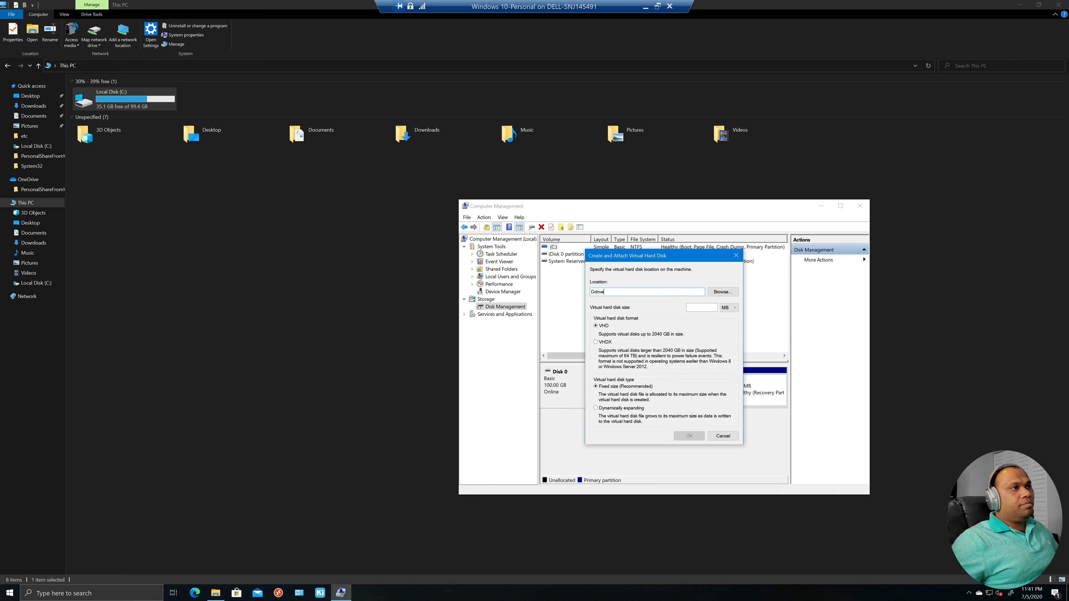
click(722, 292)
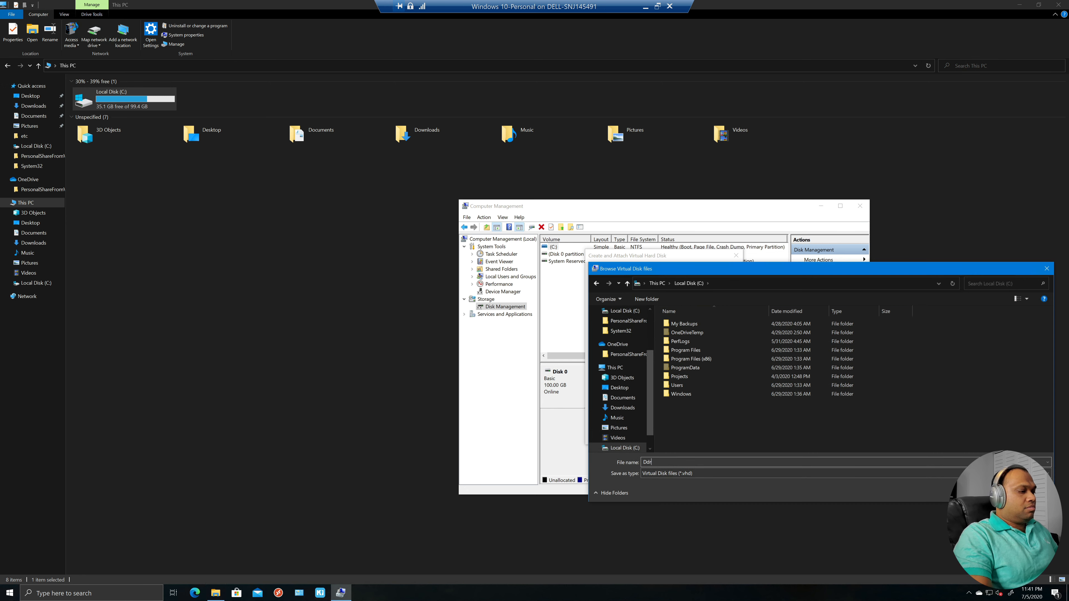
text(Ddrive)
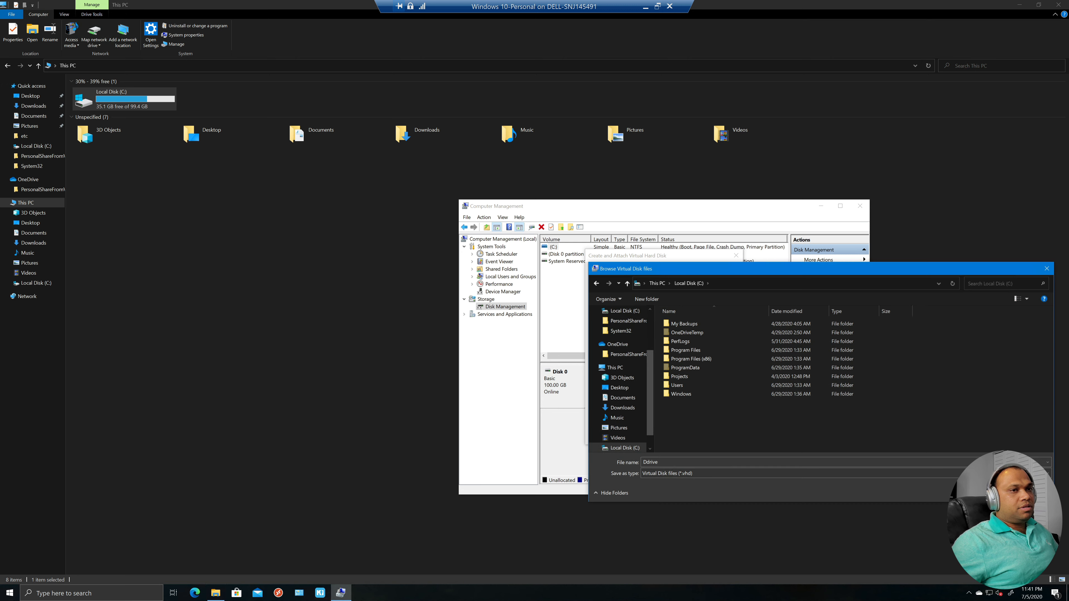
key(Return)
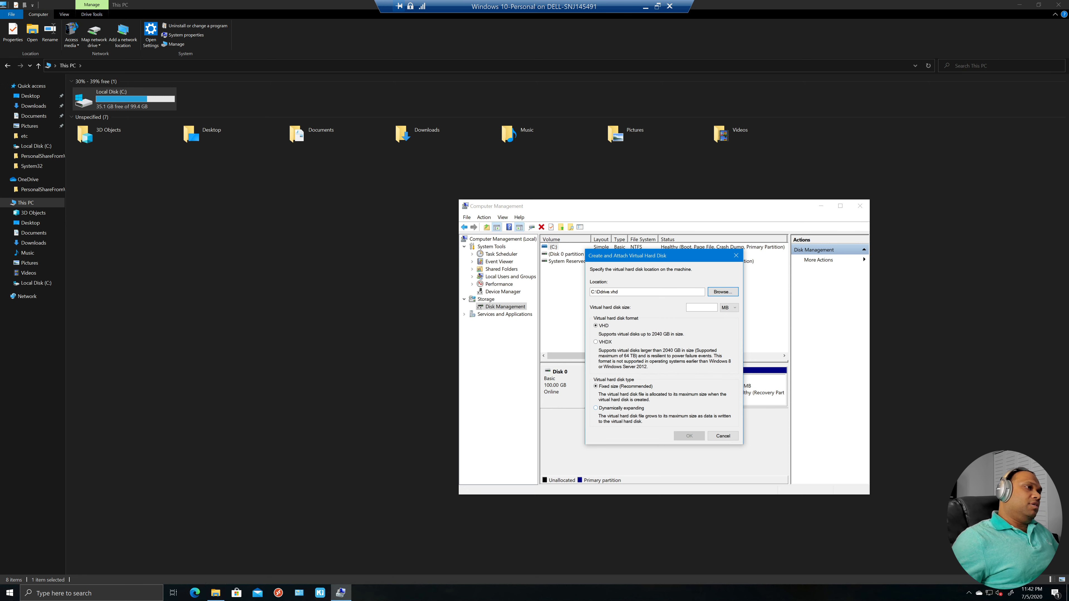
- Create the virtual hard disk as a dynamically expanding VHD with a size of 80 GB
click(596, 408)
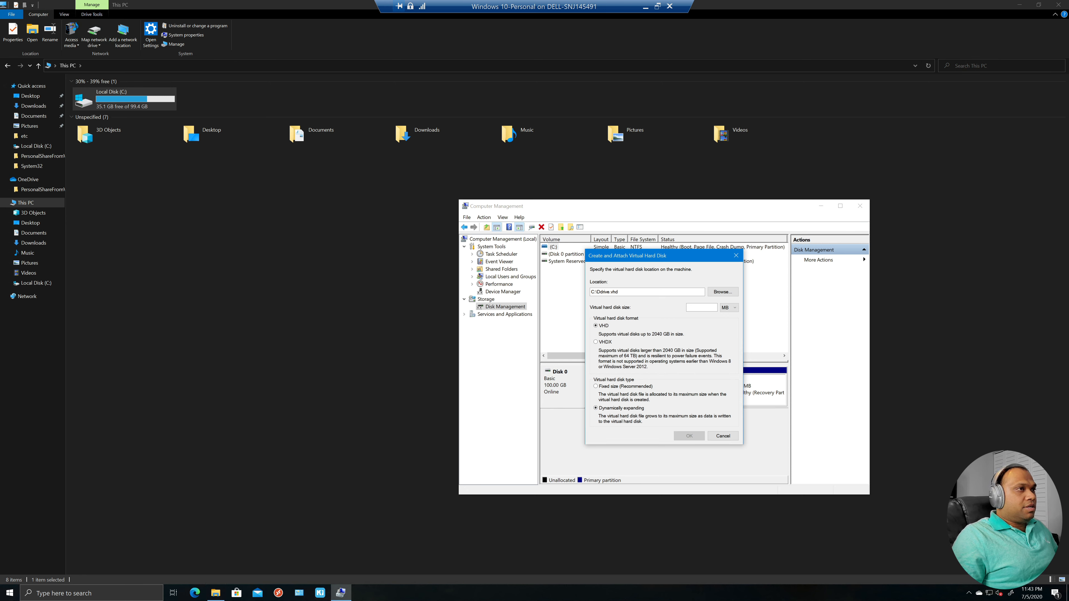
click(730, 307)
click(729, 321)
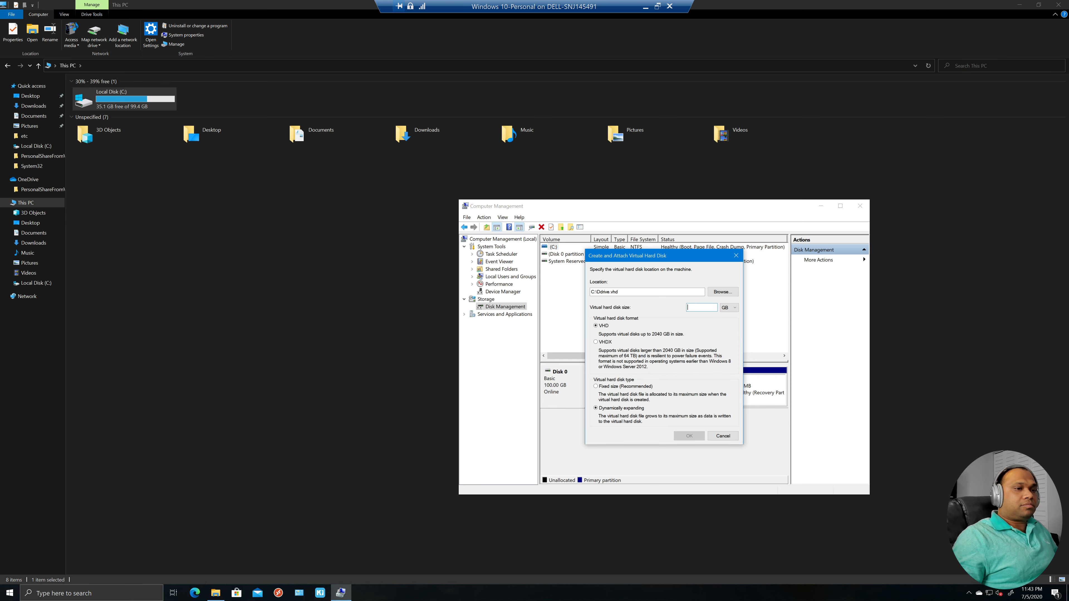
text(40)
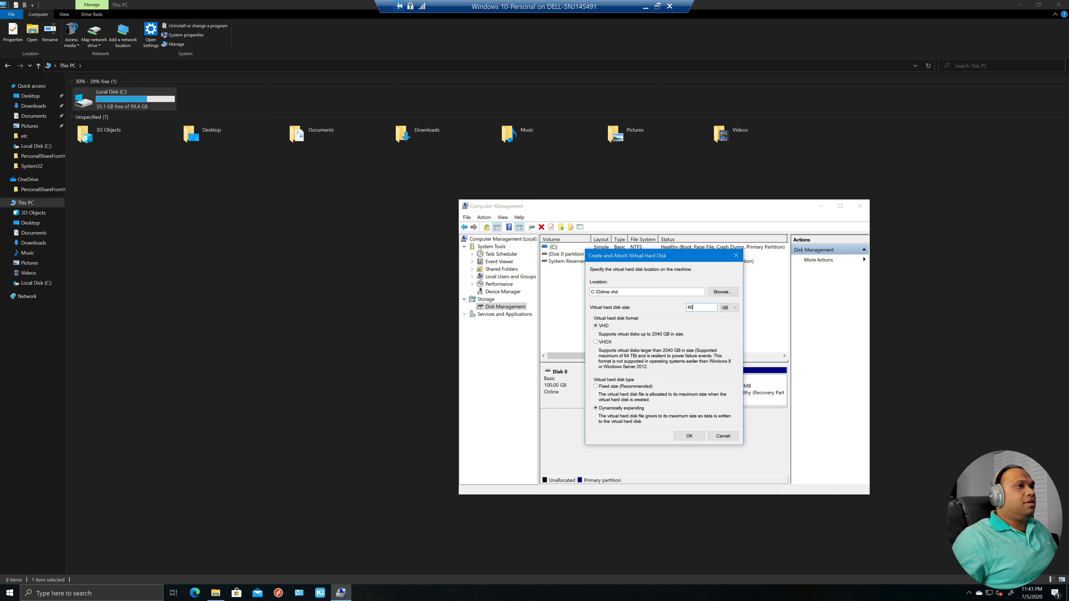
key(shift+Home)
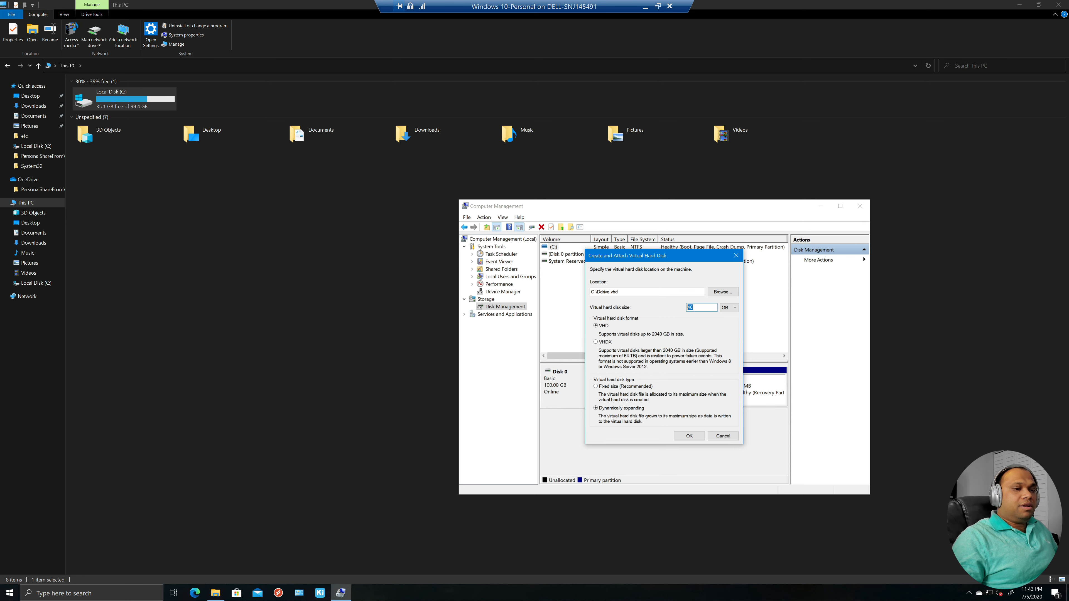
text(80)
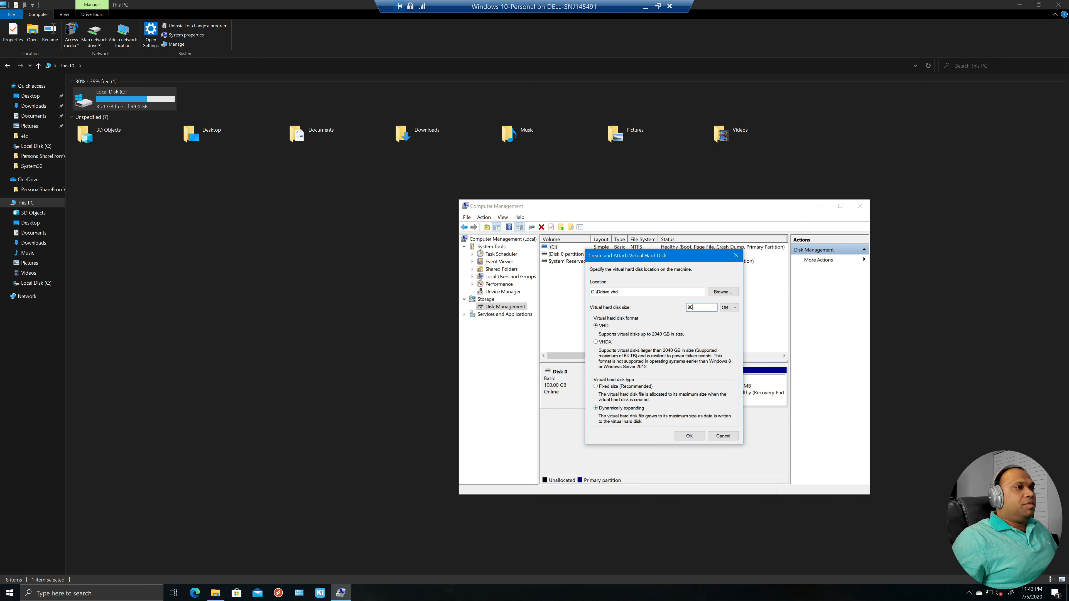
click(689, 436)
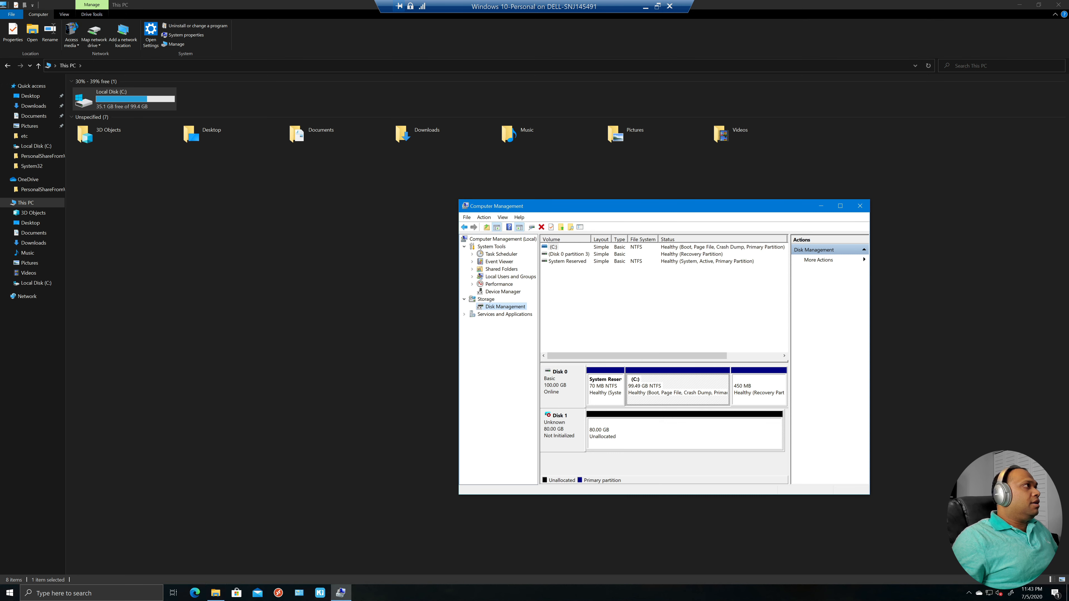
- Check the new Ddrive.vhd file on the C: drive in File Explorer, and return to Computer Management
click(124, 100)
double_click(124, 99)
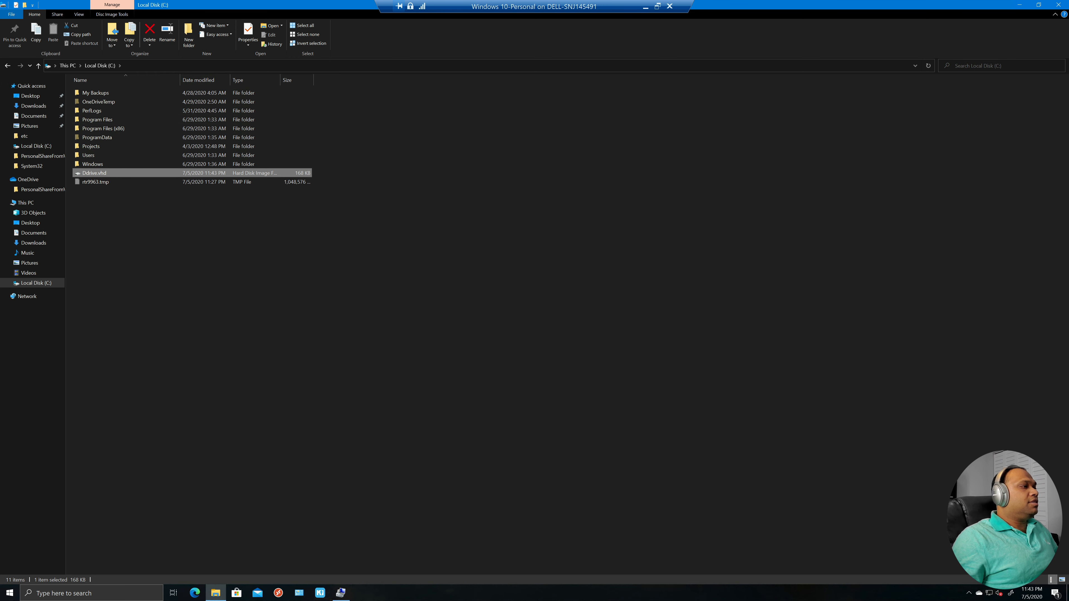
click(341, 593)
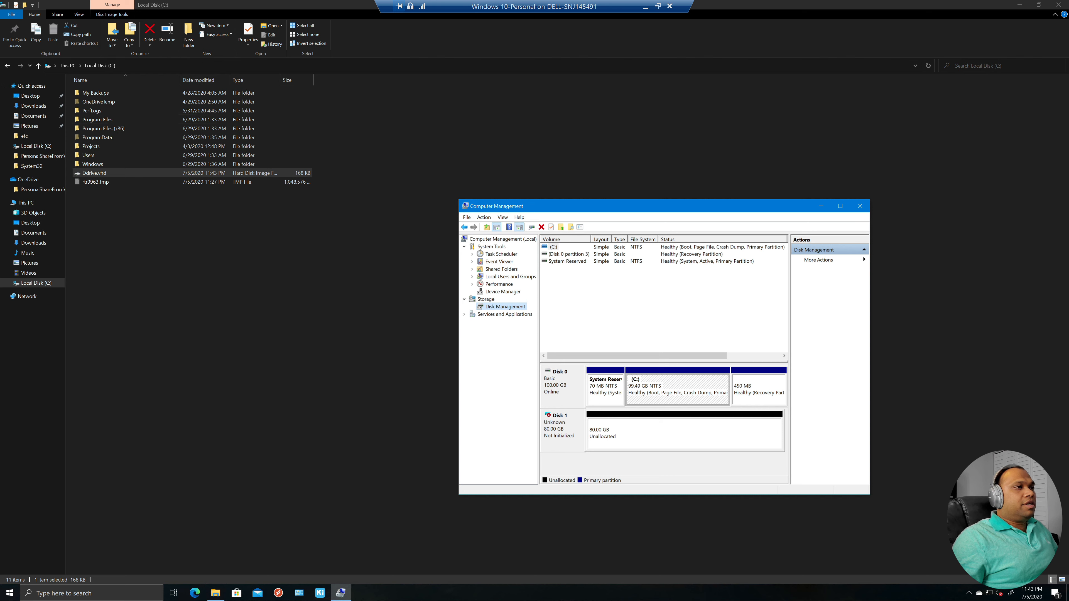
- Initialize Disk 1 with the GPT (GUID Partition Table) partition style
right_click(568, 433)
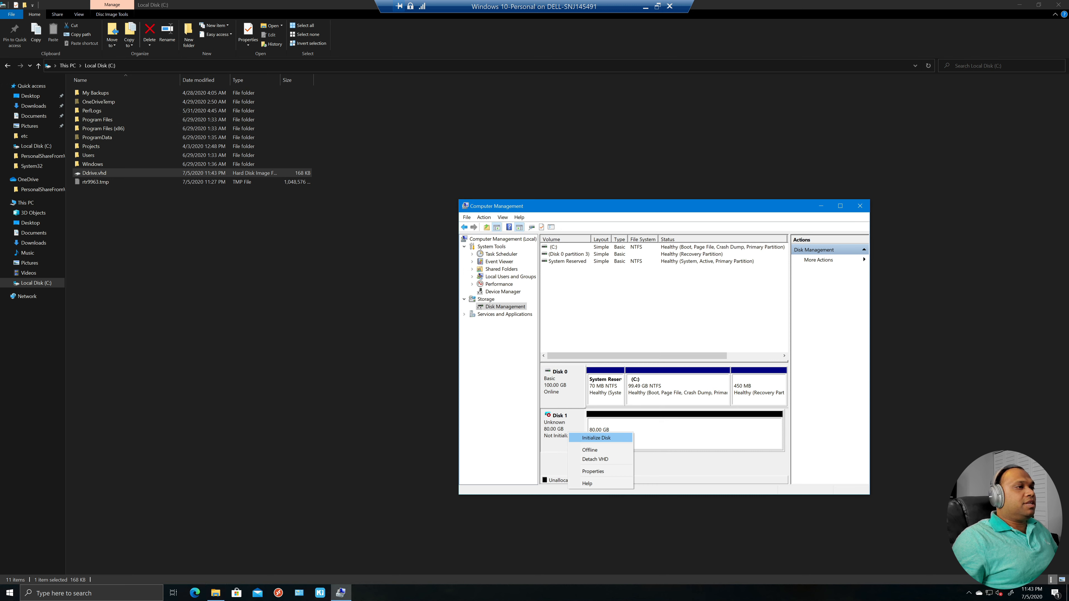
click(596, 438)
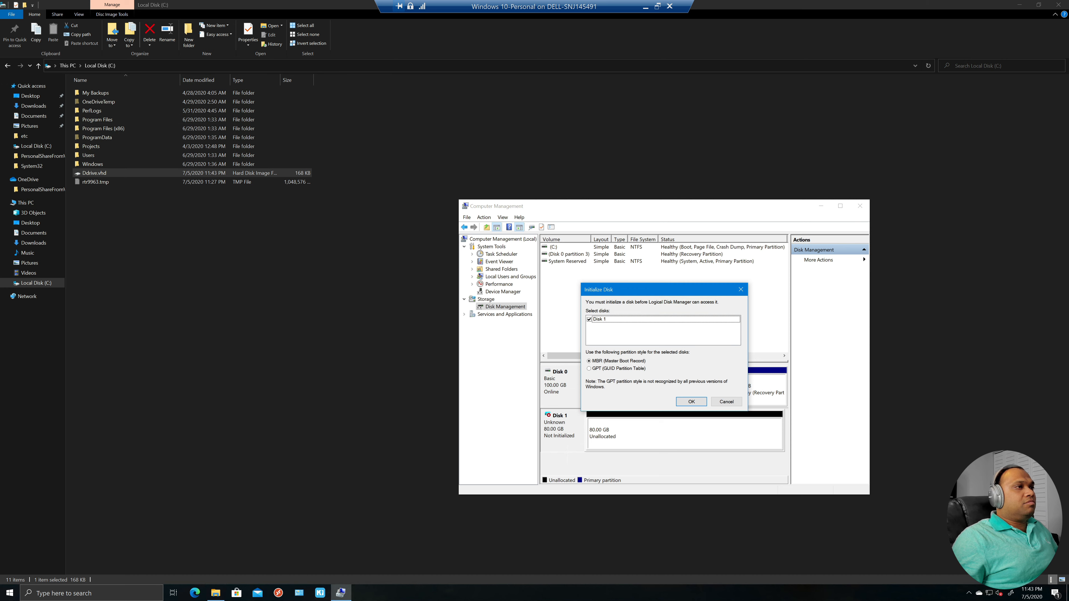
click(589, 369)
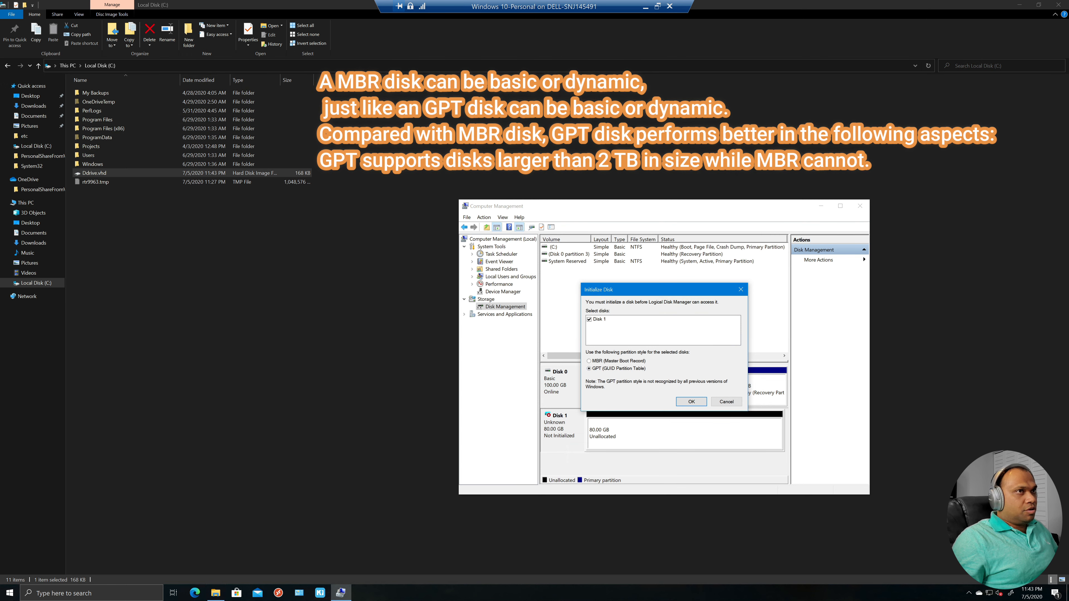
click(691, 402)
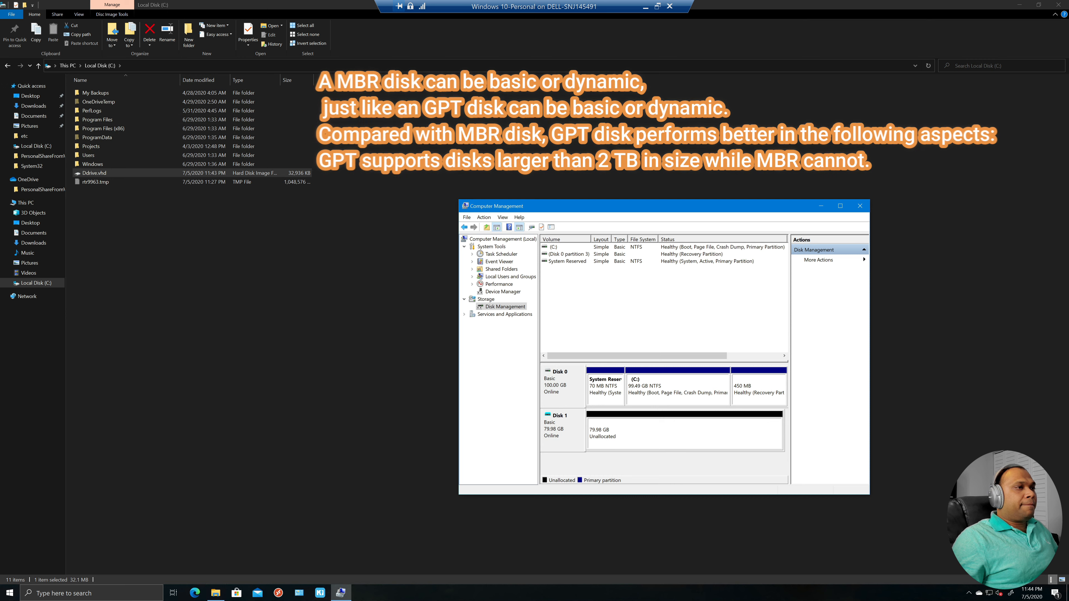
- Start a new simple volume in the unallocated space of Disk 1 and set its size to 40000 MB
click(685, 433)
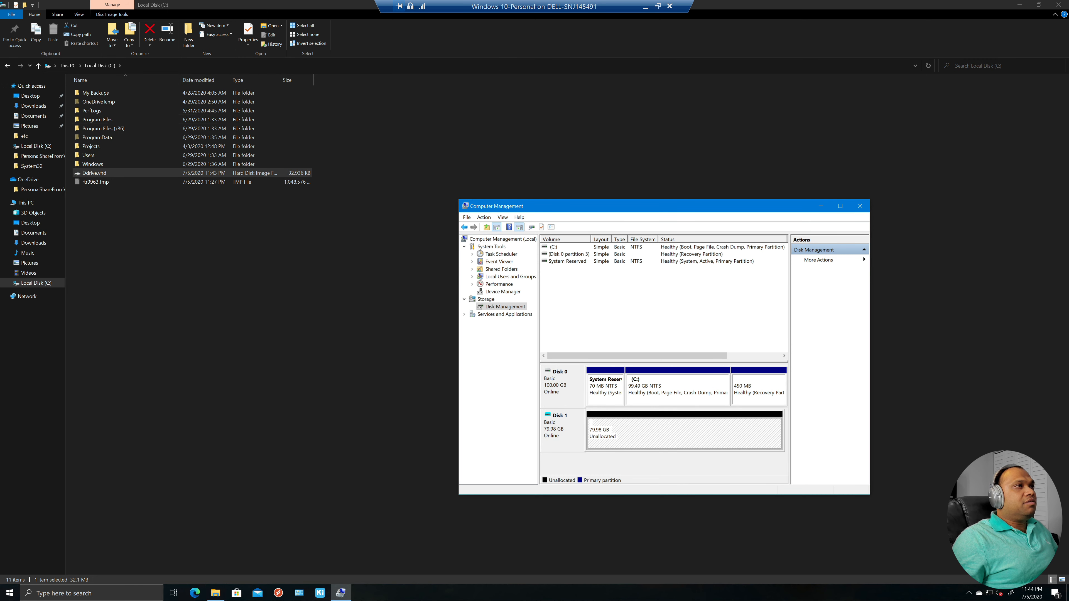
drag(656, 206, 517, 157)
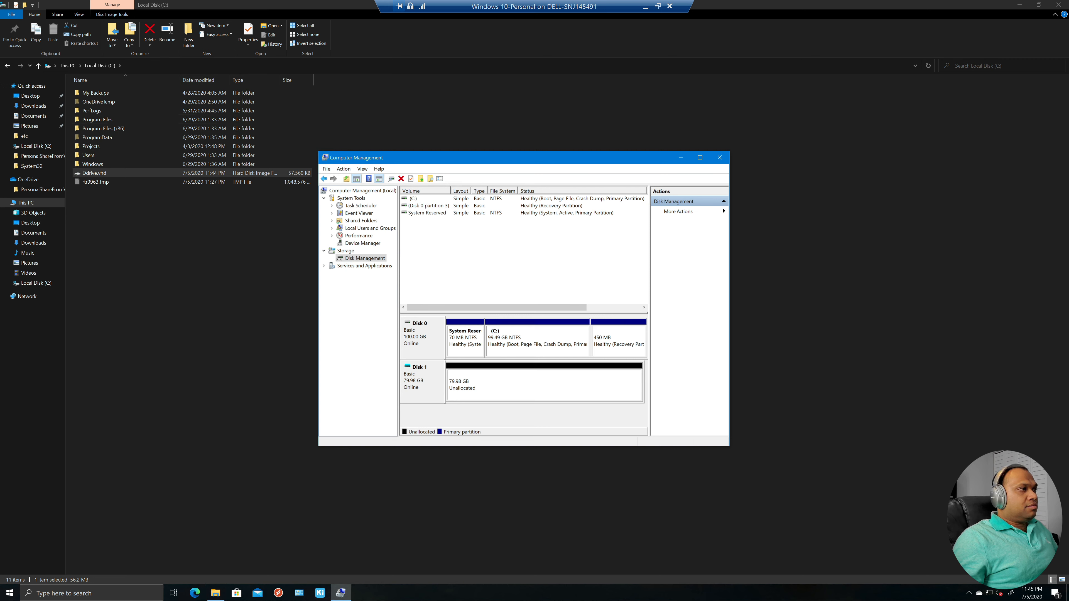
click(520, 395)
right_click(520, 395)
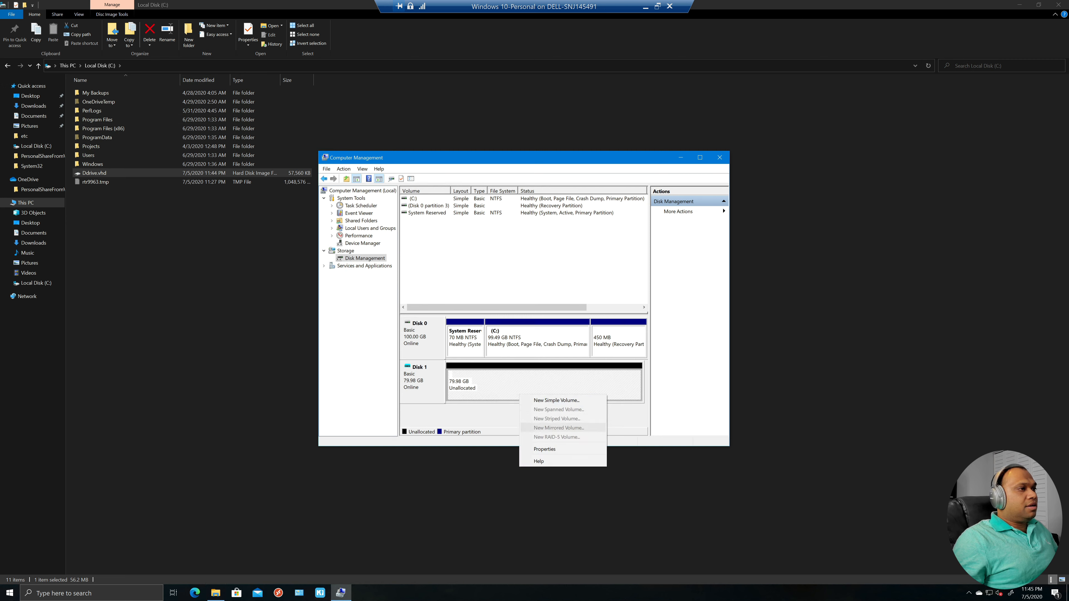
click(556, 400)
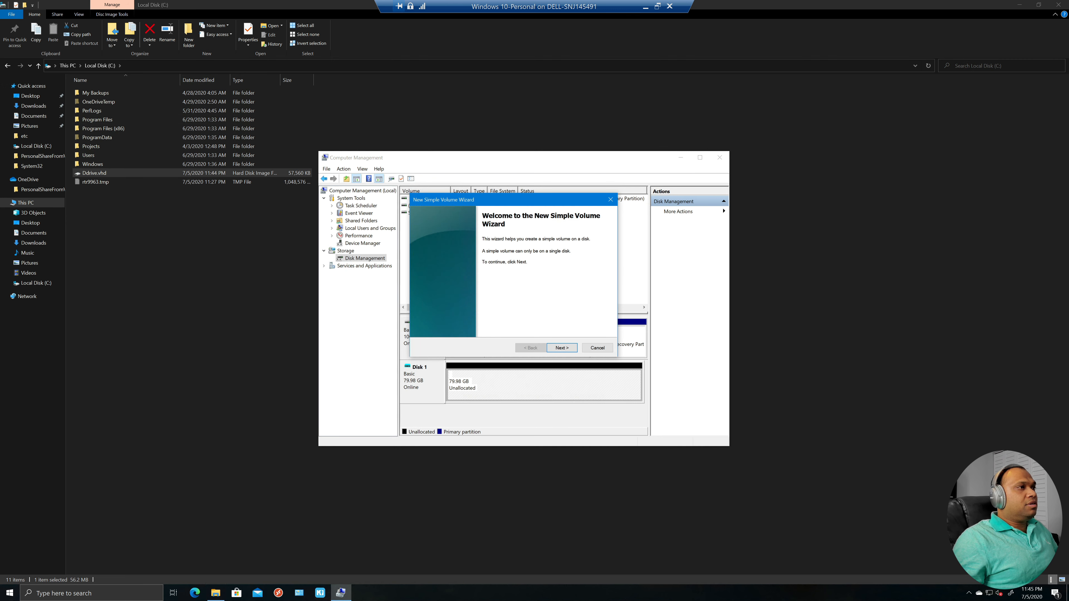
click(562, 347)
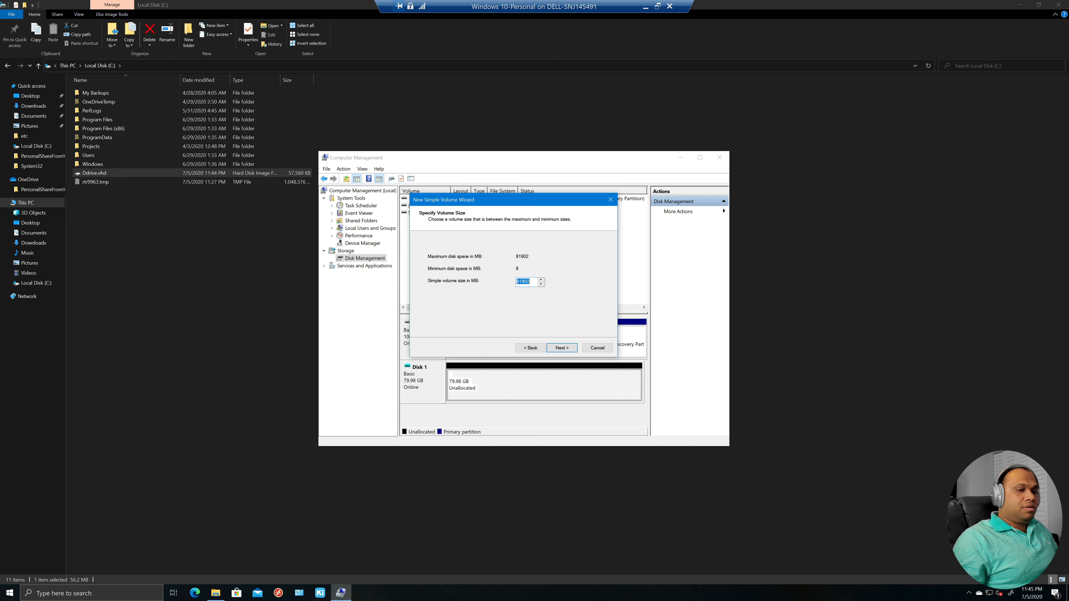
text(40)
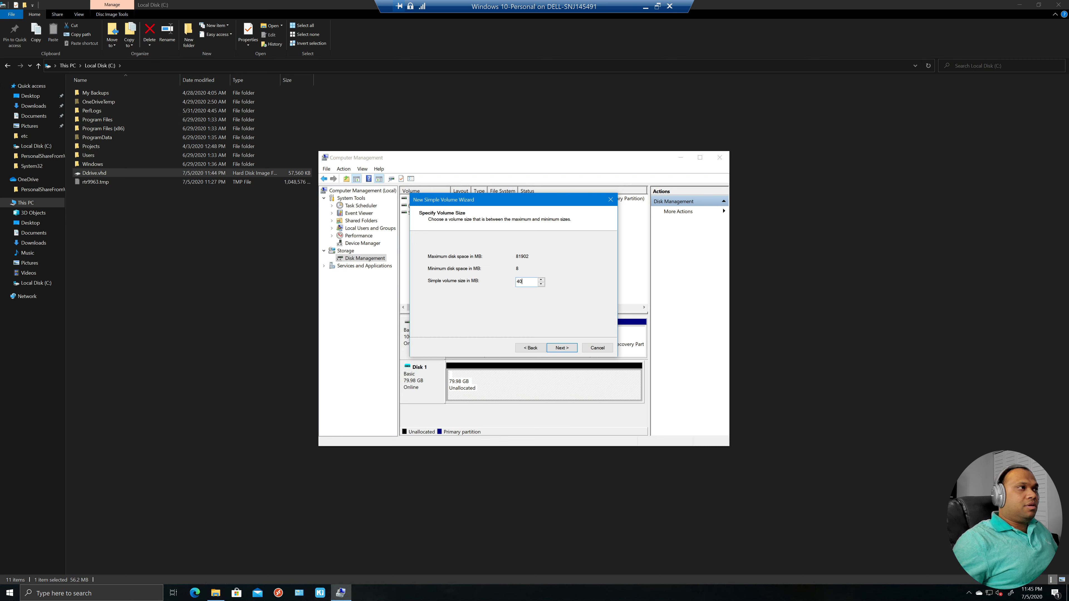
text(000)
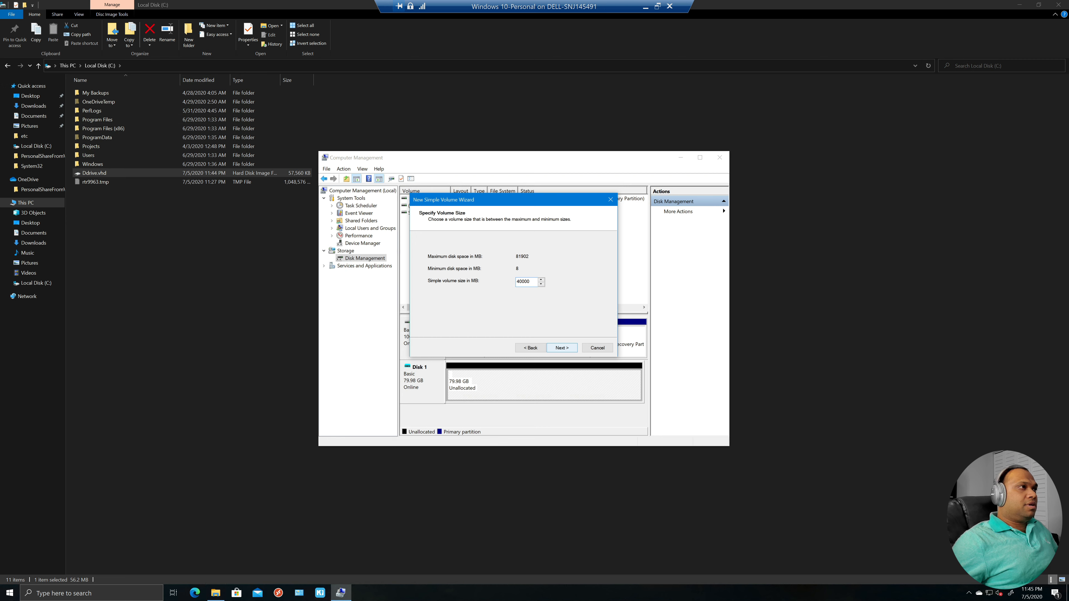
click(561, 348)
- Keep drive letter D and the default NTFS quick-format settings with the label New Volume, and finish creating the volume
click(562, 347)
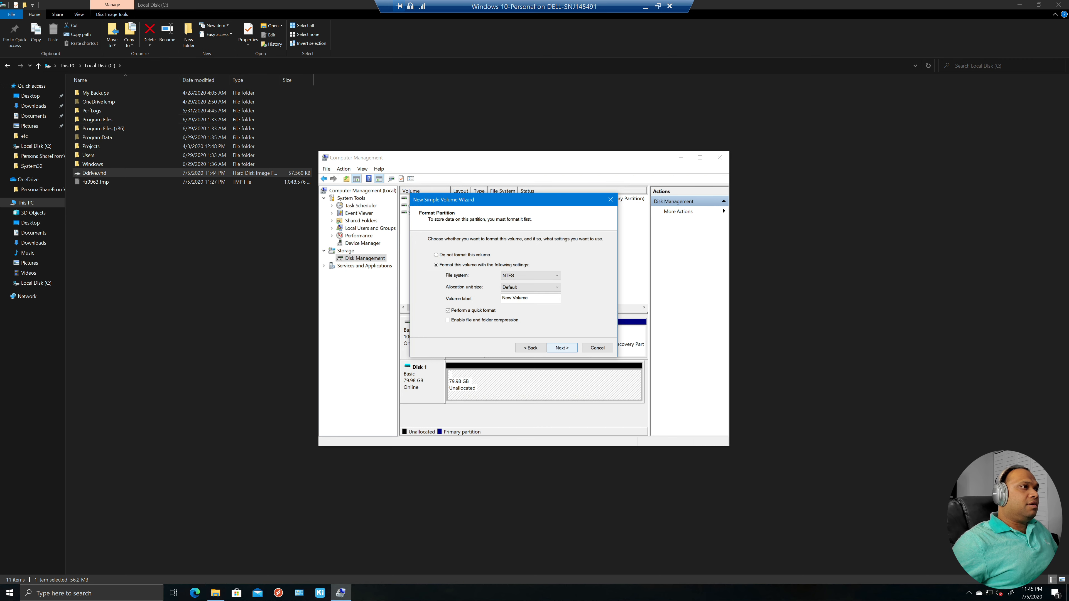
click(561, 347)
click(562, 347)
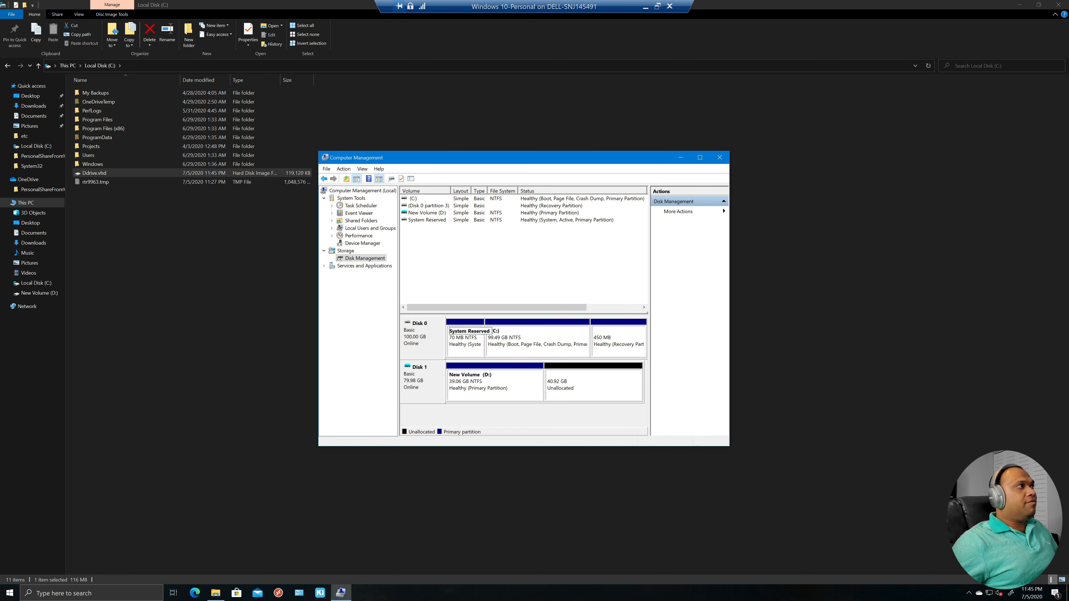
- Select Ddrive.vhd on the C: drive in File Explorer to check its file size
click(95, 173)
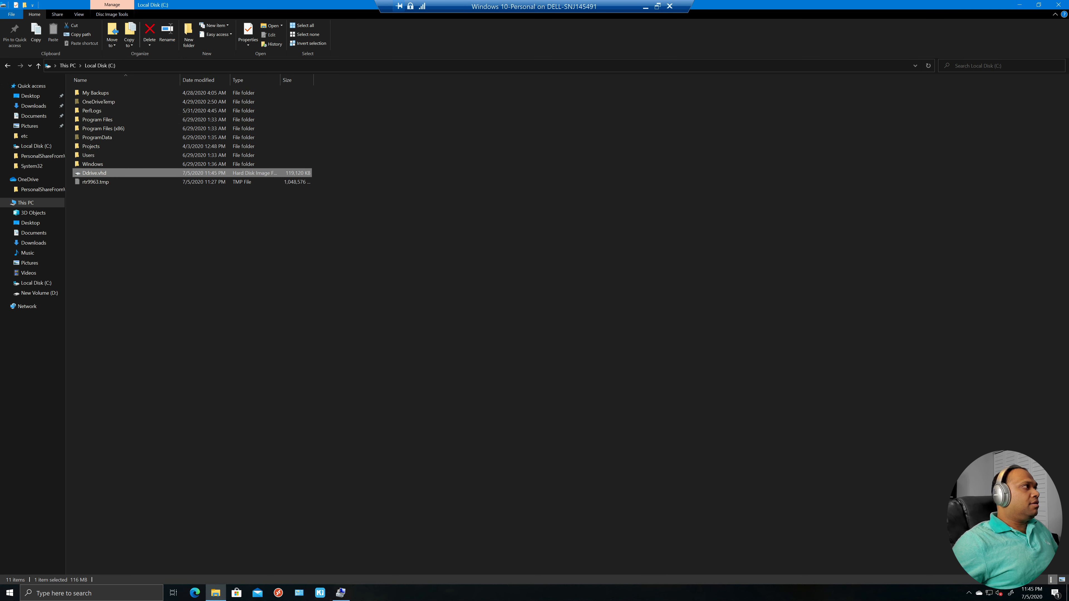
- Enlarge the icons of the C: drive's contents, return to the Details view and select Ddrive.vhd to check its size
scroll(192, 173, up, 5)
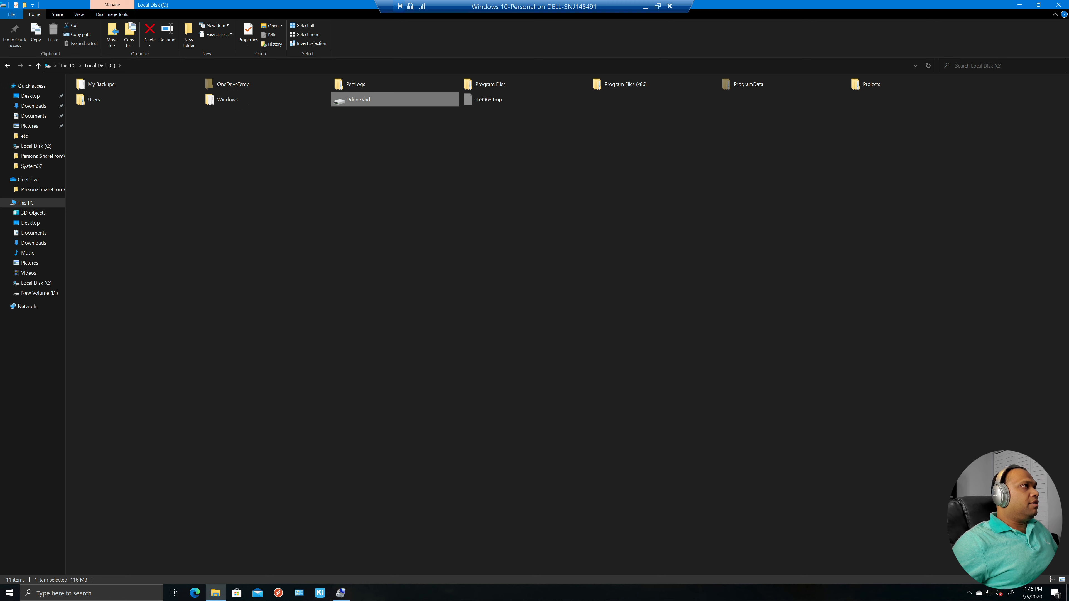
scroll(191, 173, up, 6)
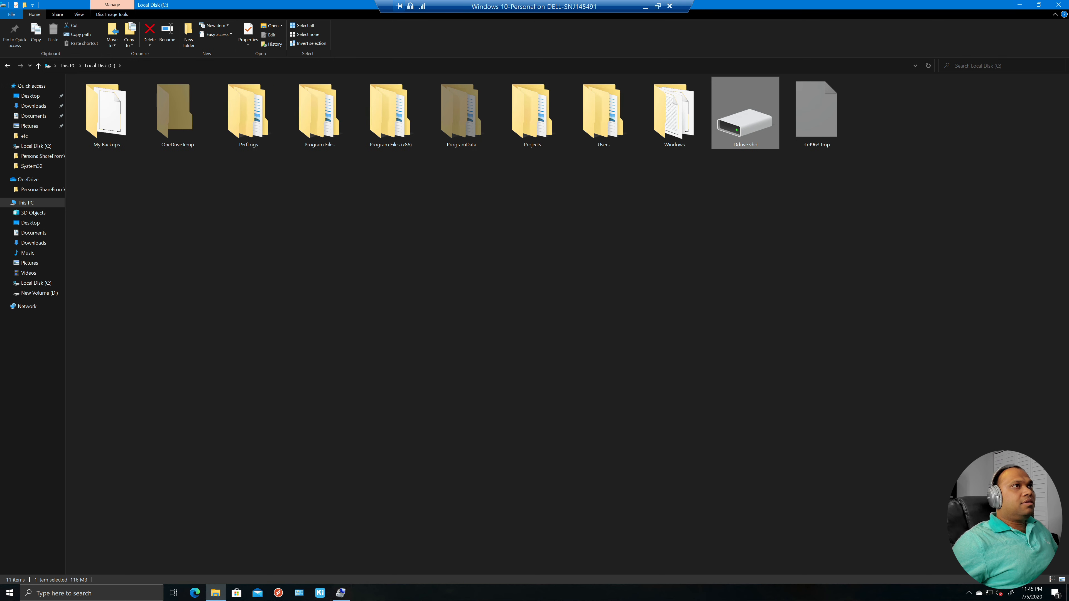
right_click(409, 223)
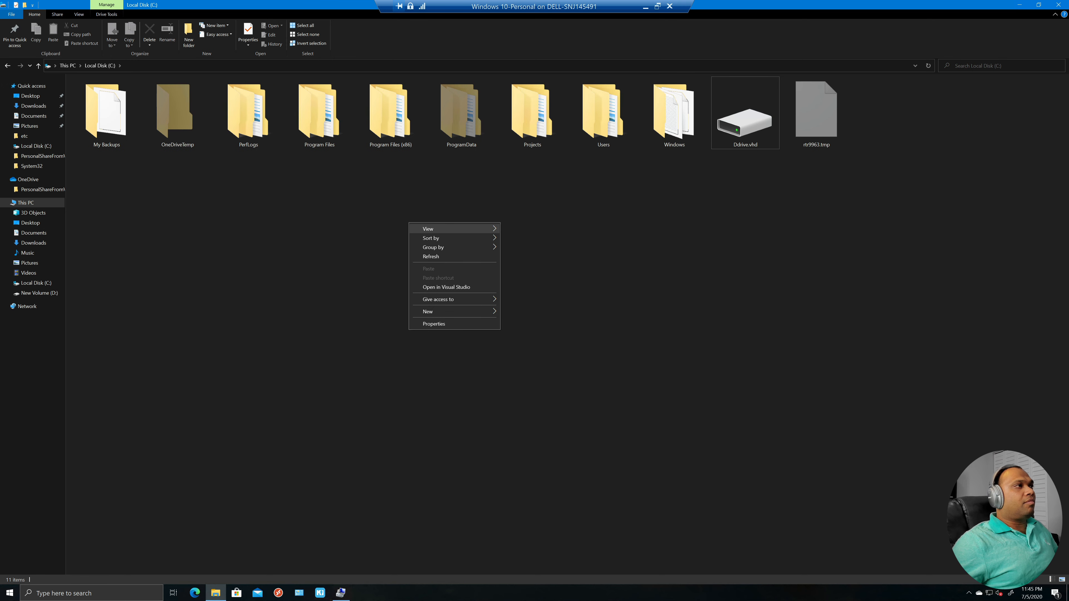
mouse_move(428, 229)
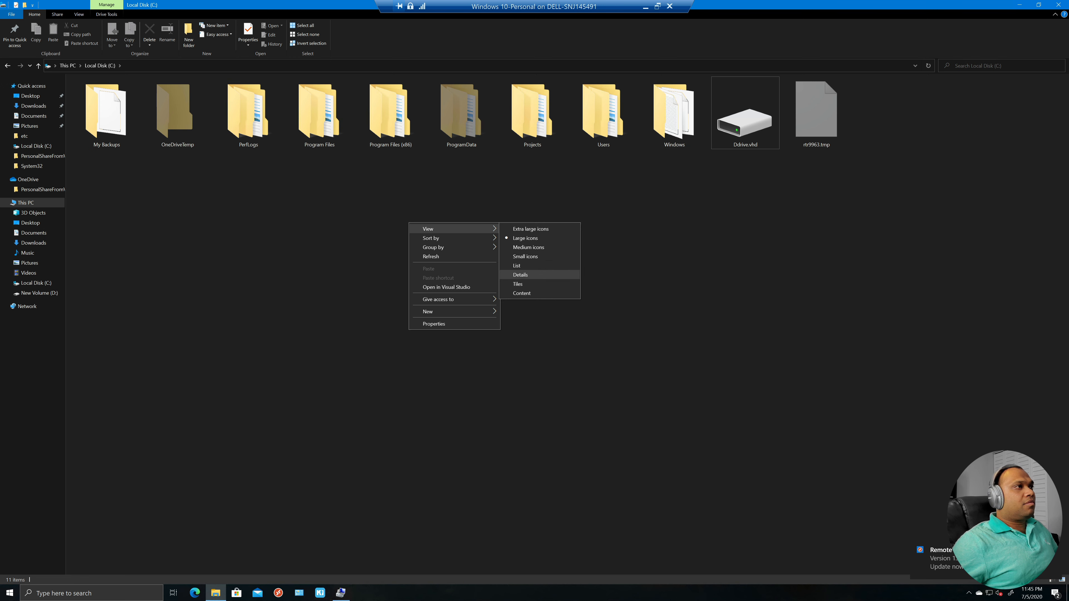
click(520, 274)
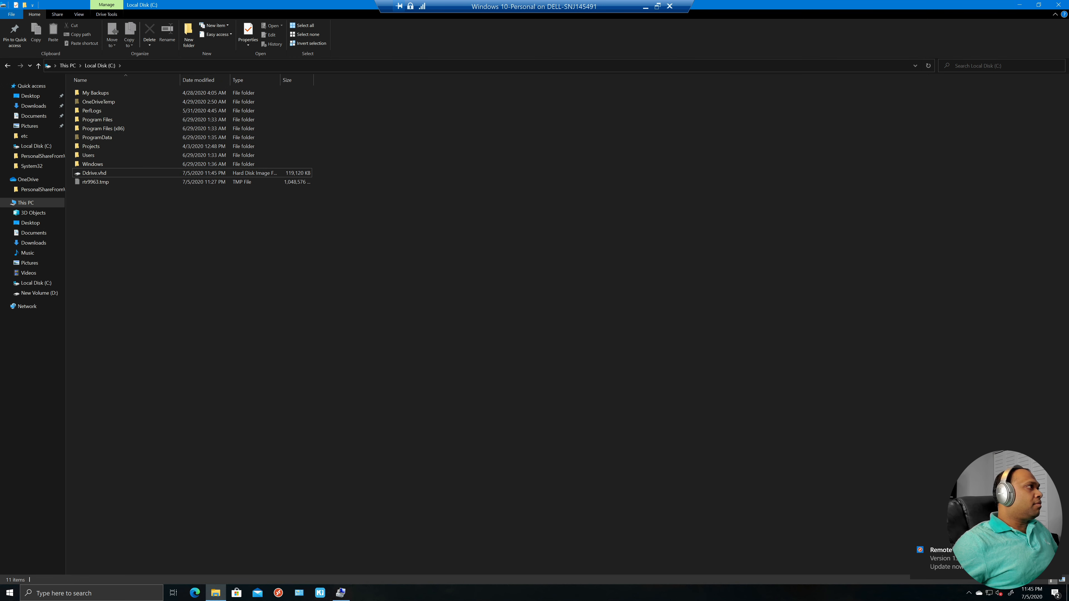
click(96, 173)
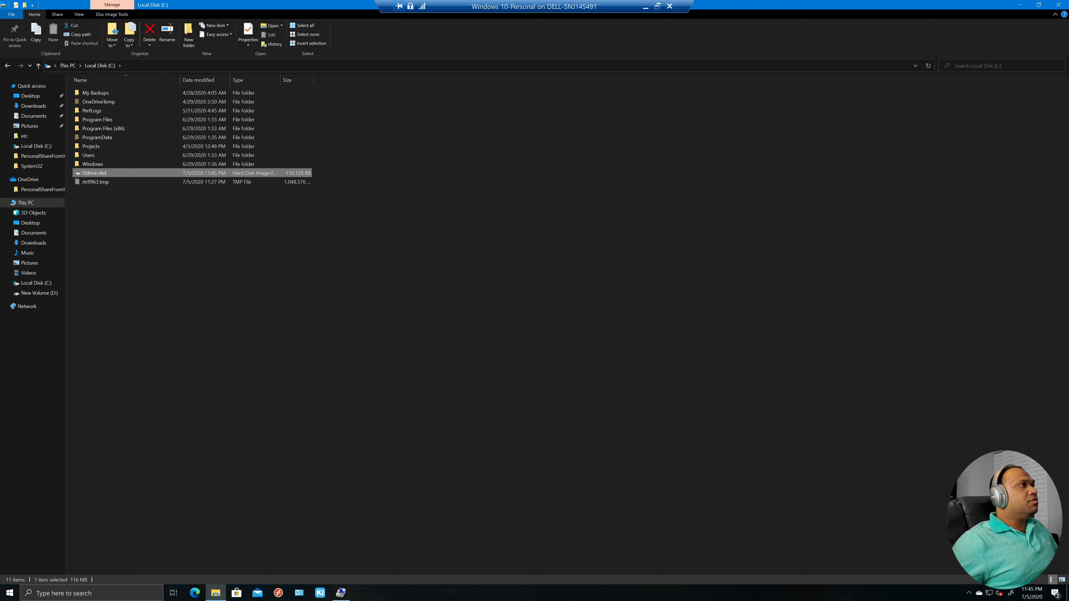
- Switch to Computer Management and examine the D: volume and the unallocated space on Disk 1, including the volume types offered there
click(341, 593)
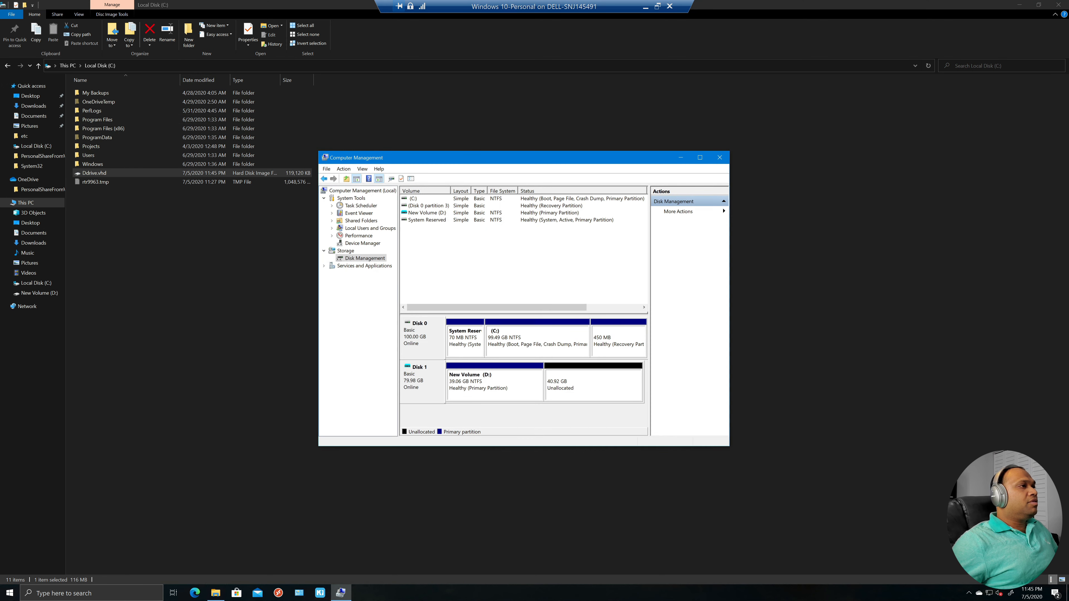
click(503, 386)
click(589, 386)
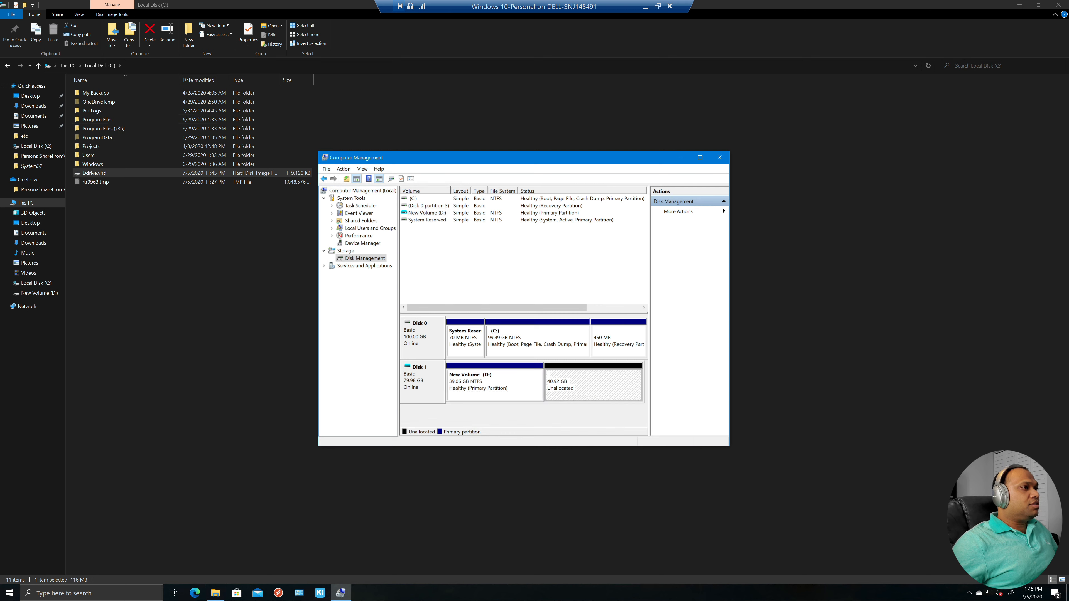
click(504, 386)
click(589, 385)
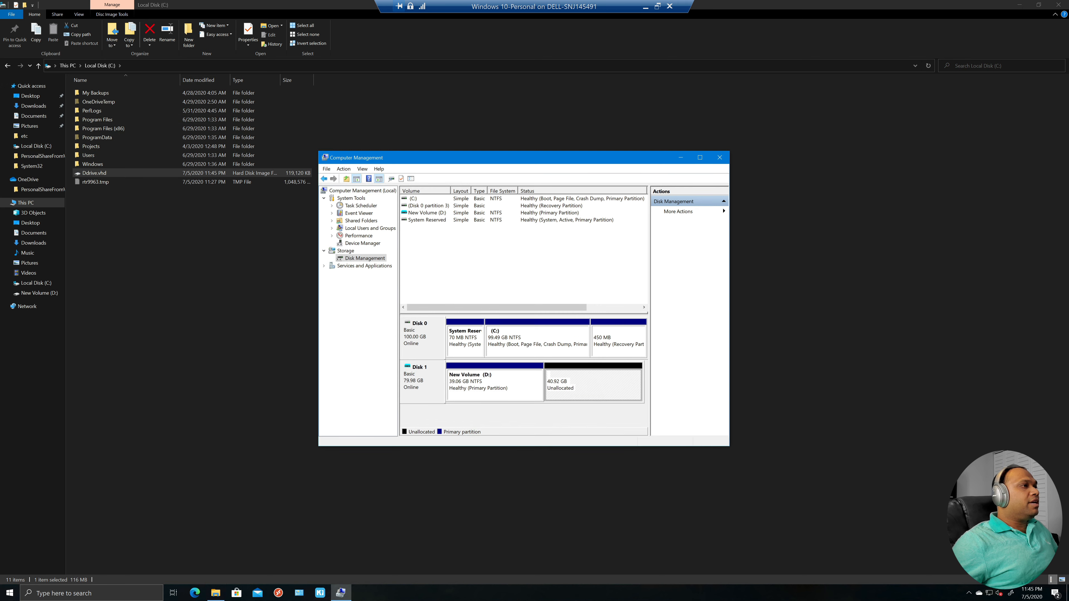
click(503, 386)
right_click(567, 389)
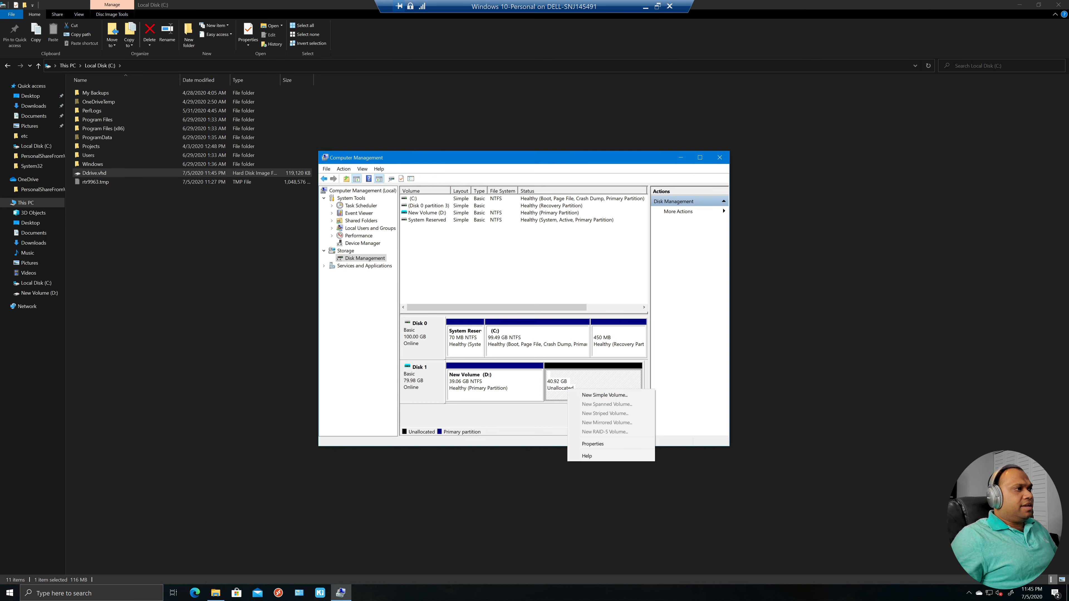
click(531, 417)
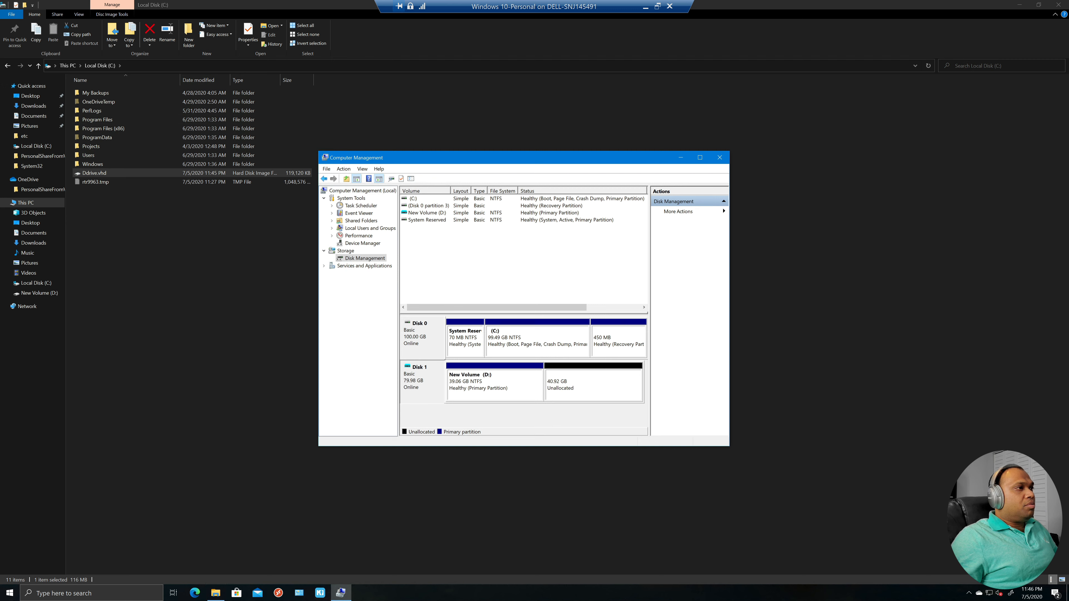
- Create a simple volume from all 41902 MB of Disk 1's unallocated space, with drive letter E, NTFS quick format and label New Volume
right_click(591, 388)
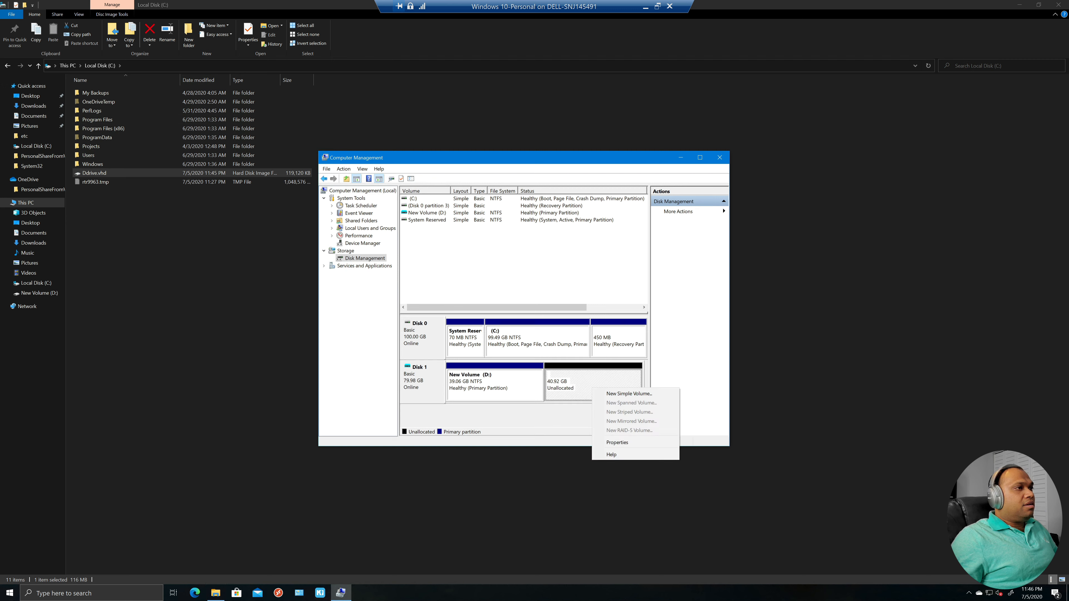
click(629, 393)
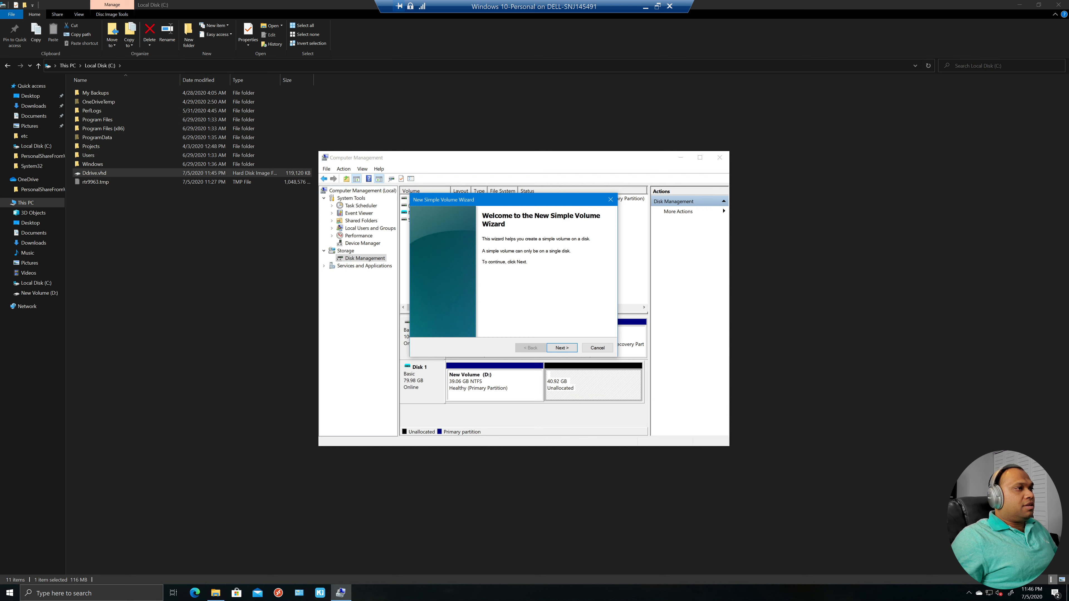
click(562, 348)
click(562, 348)
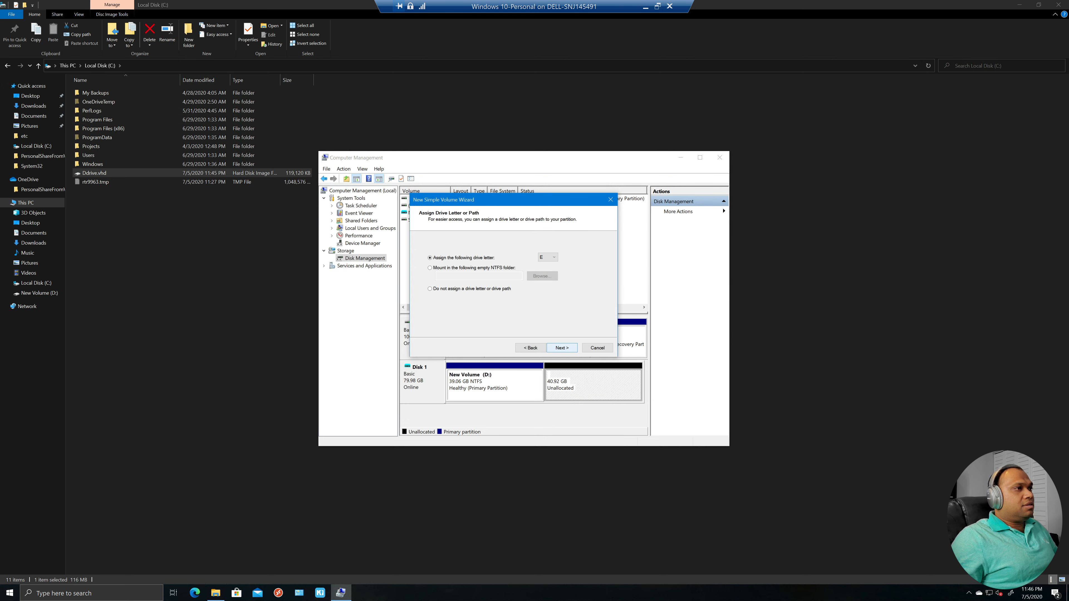
click(562, 347)
click(562, 348)
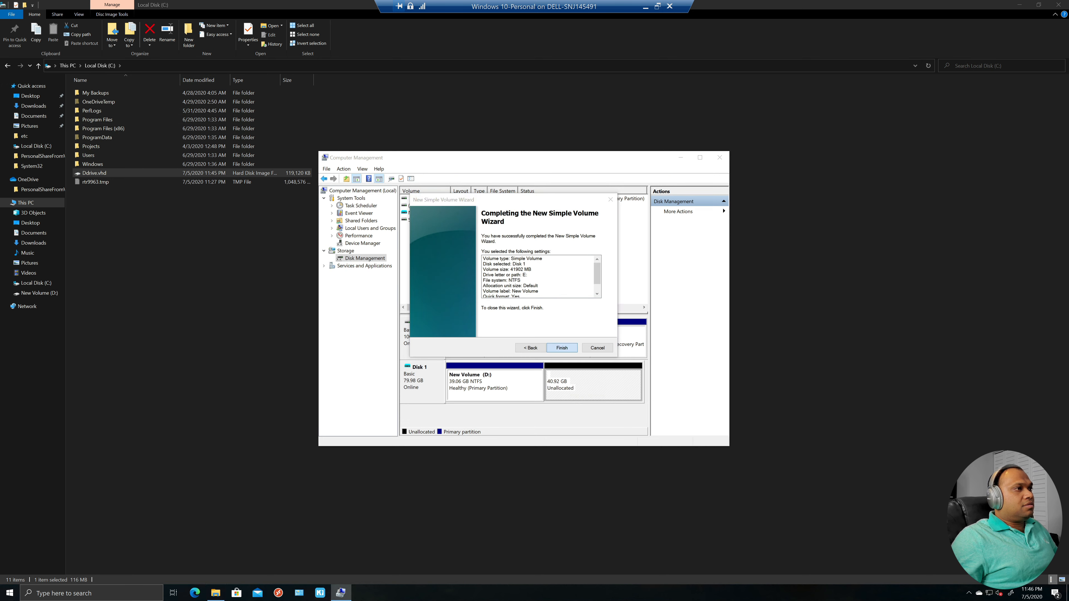
click(562, 348)
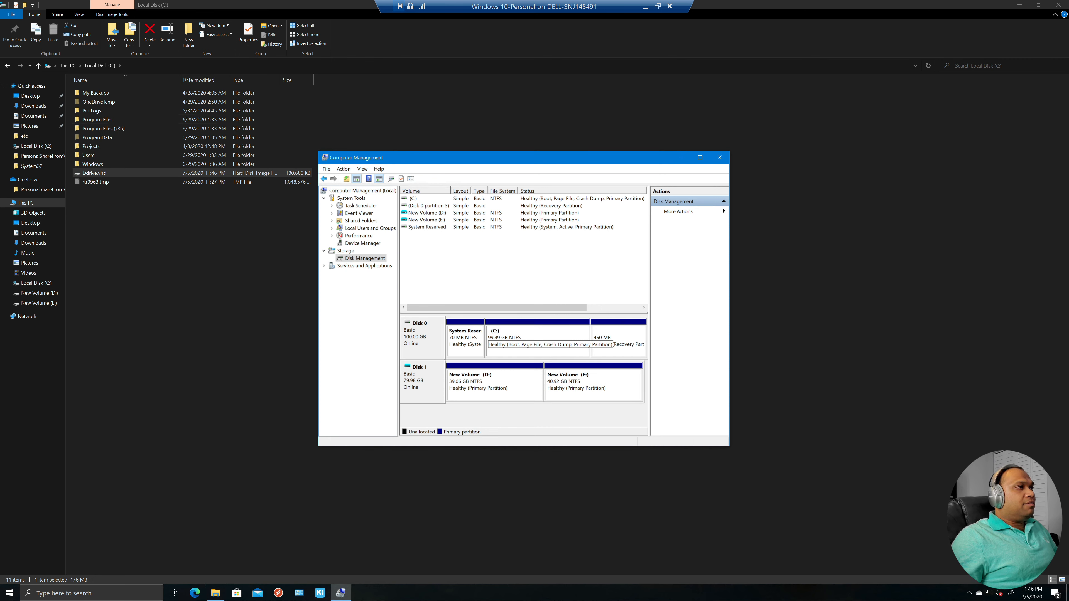
- Review the D: and E: volumes on Disk 1 and check the file size of Ddrive.vhd in File Explorer
click(537, 343)
click(495, 385)
click(593, 385)
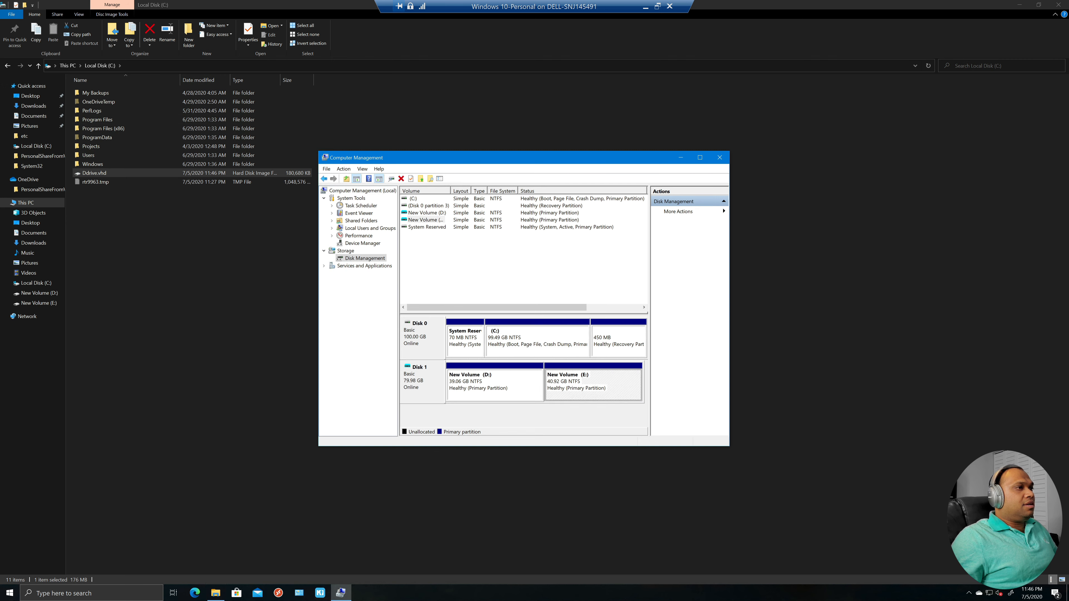
click(495, 385)
click(593, 385)
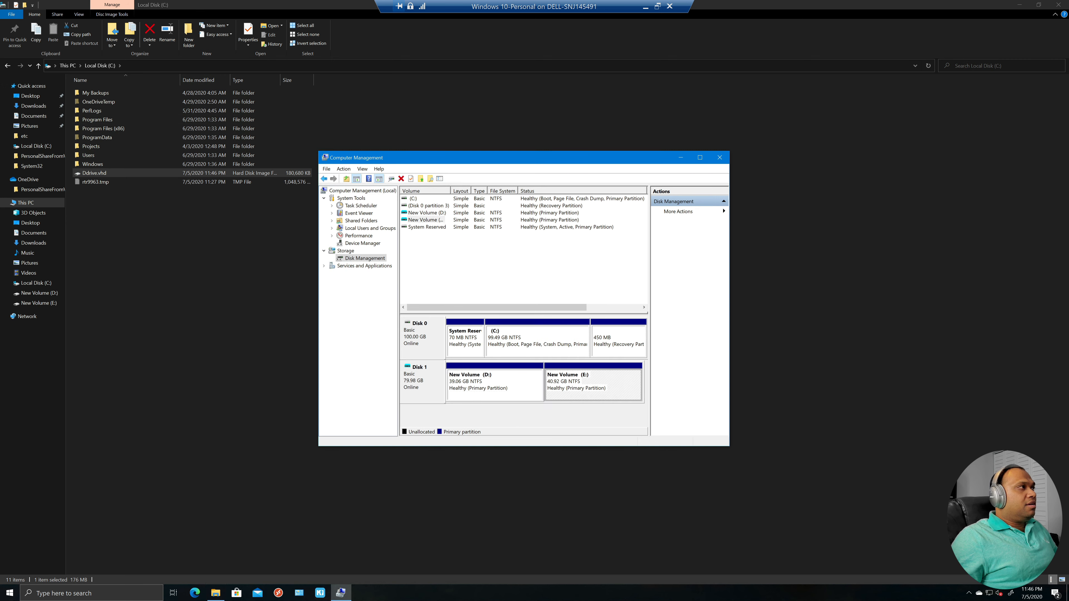
click(94, 173)
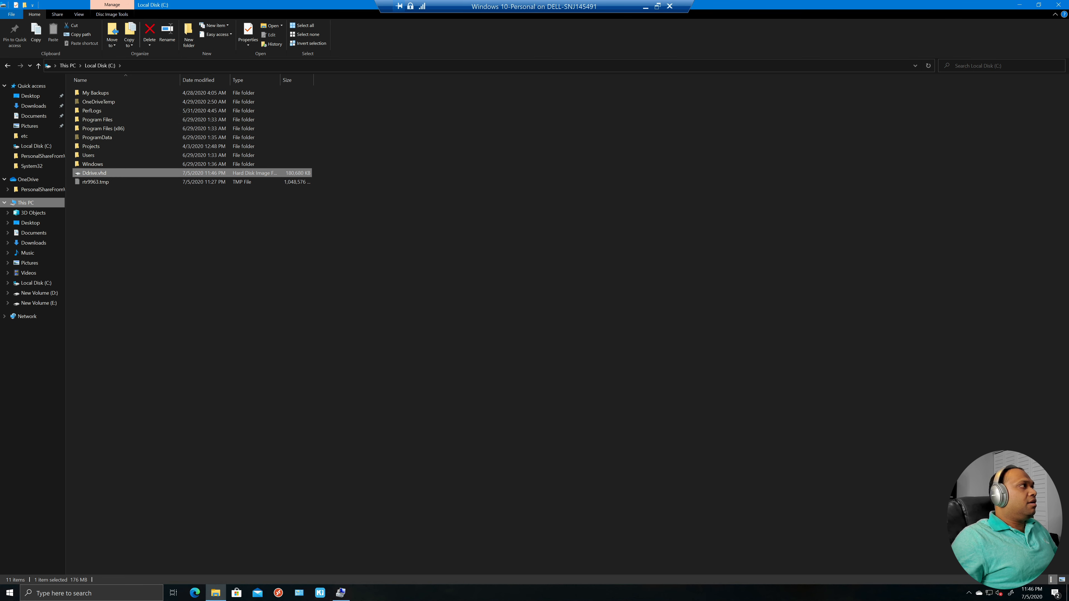
- Go to This PC and compare the capacity and free space of the C:, D: and E: drives
click(26, 203)
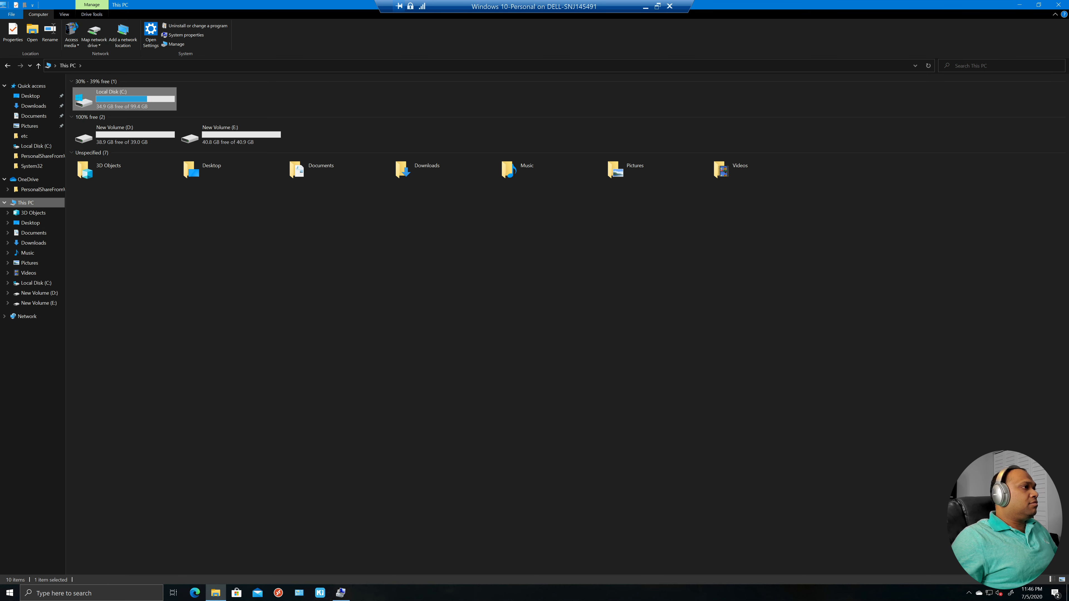
click(125, 135)
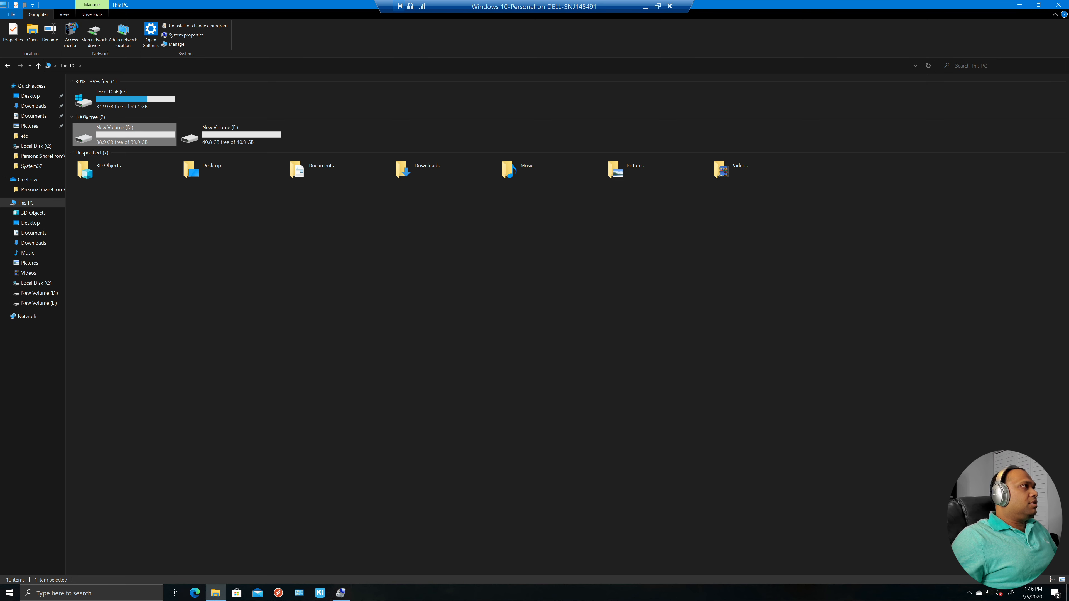
click(231, 135)
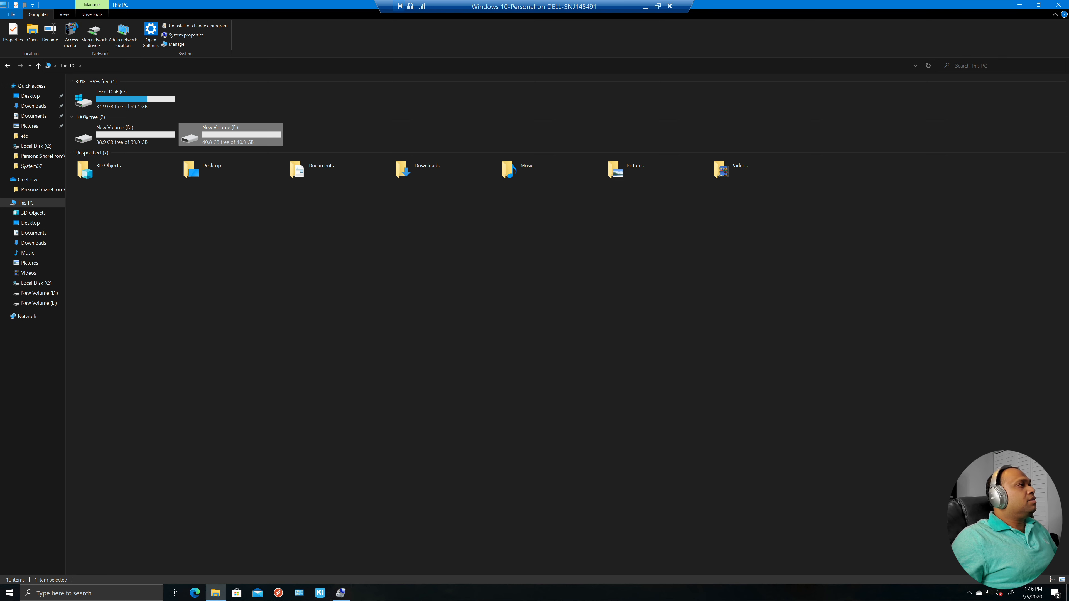
click(124, 134)
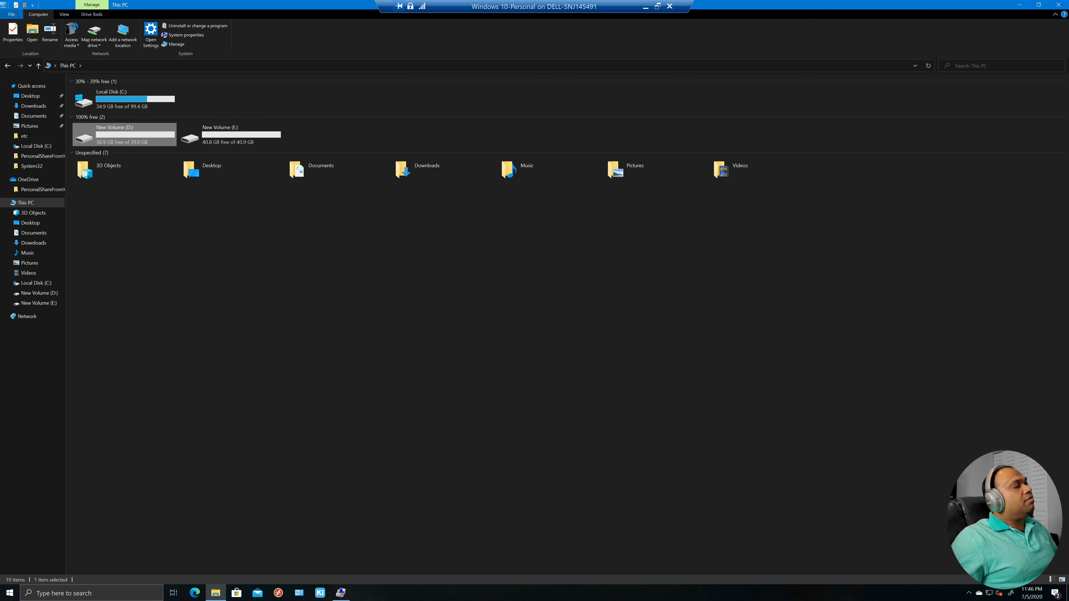
click(230, 135)
click(125, 135)
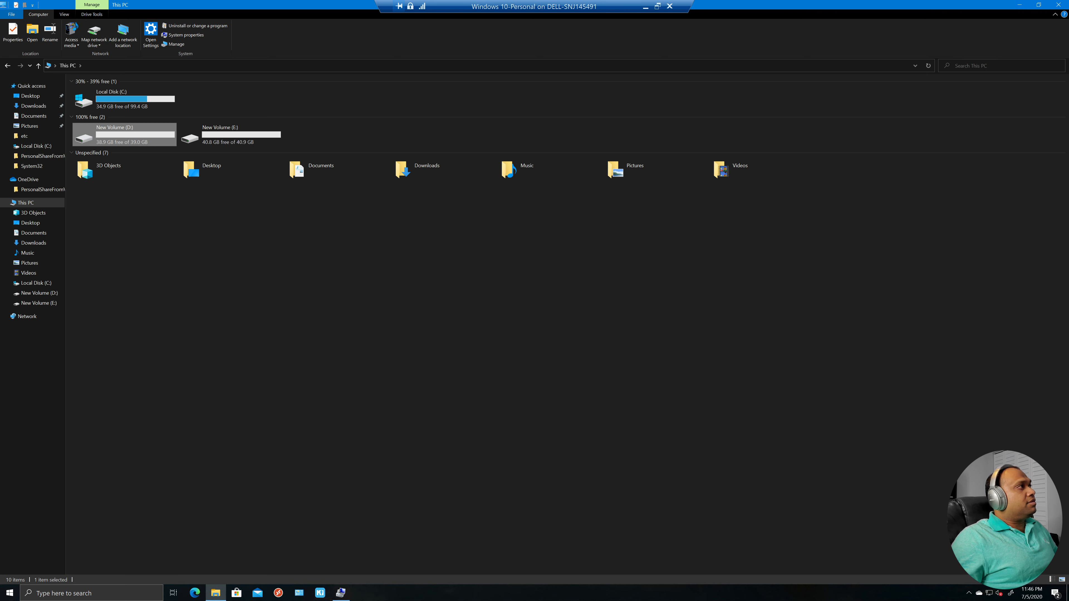
click(124, 99)
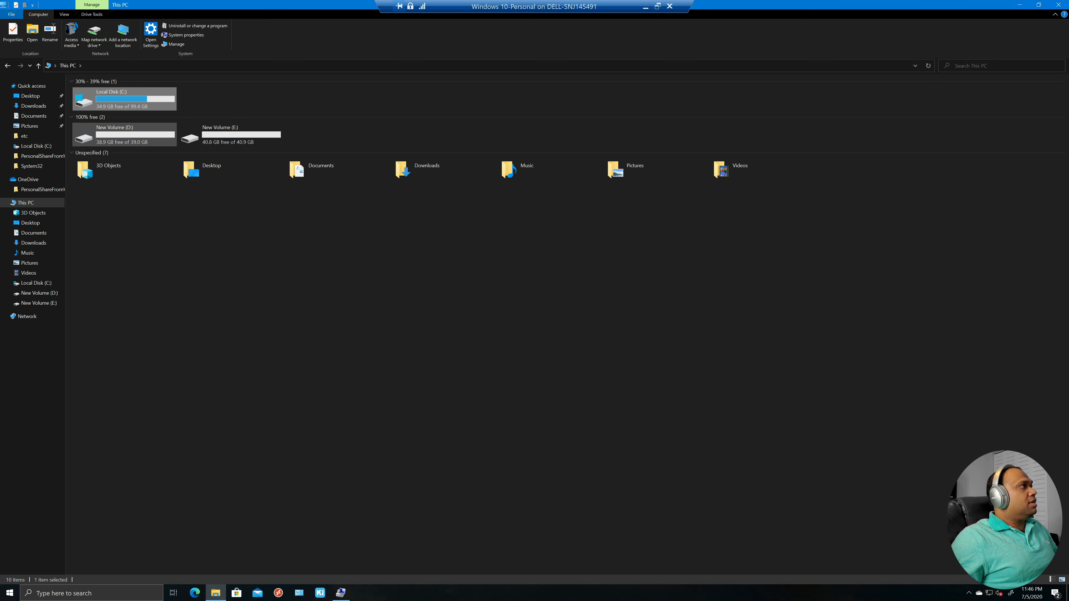
click(125, 134)
click(230, 135)
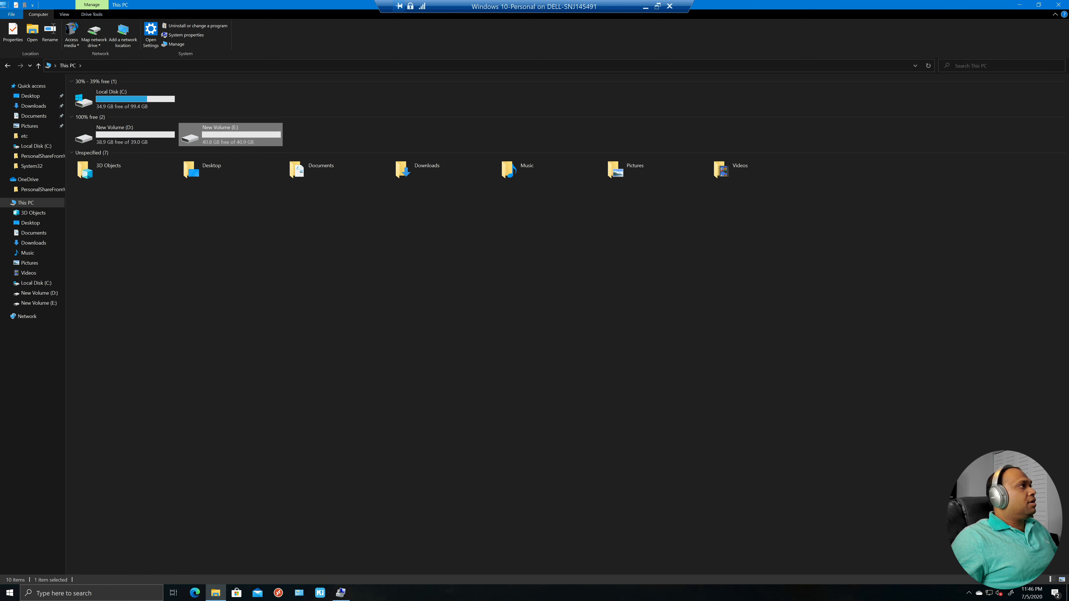
- Open the E: and D: volumes in turn to view their contents, and return to This PC
double_click(231, 135)
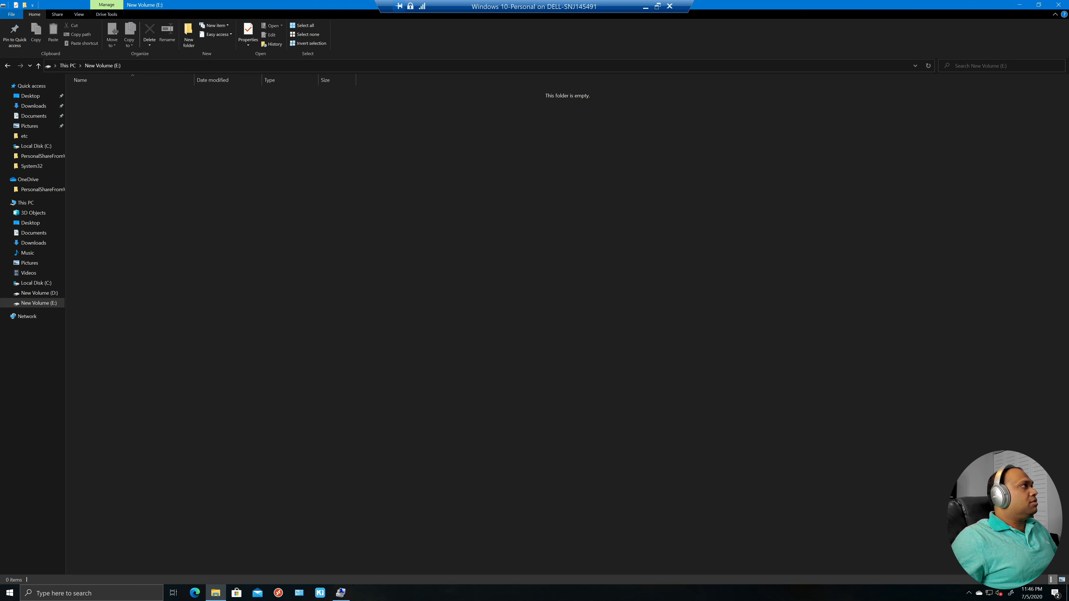
click(8, 66)
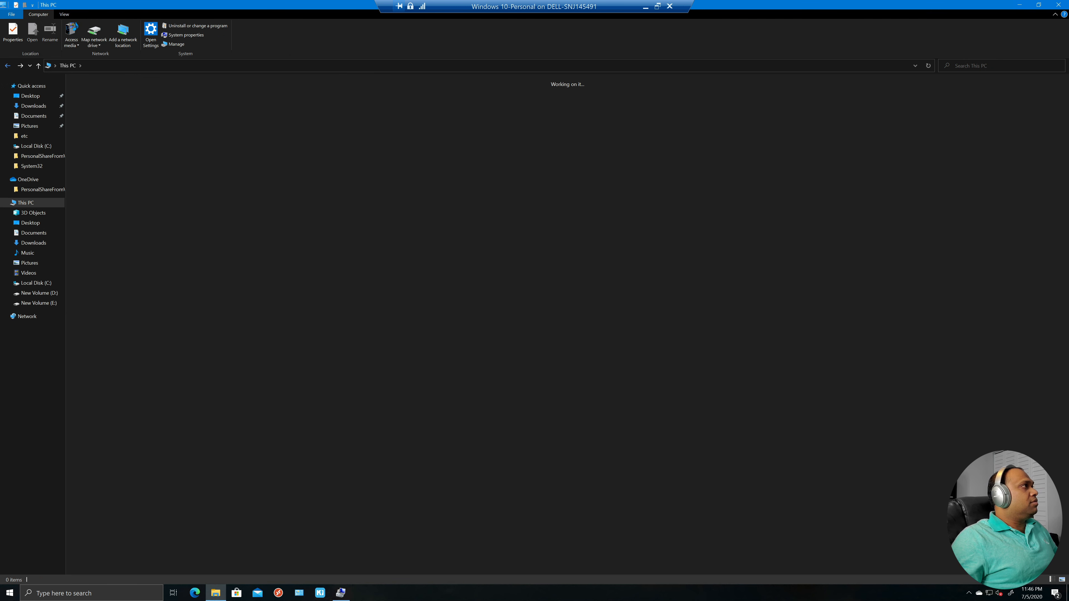
double_click(124, 135)
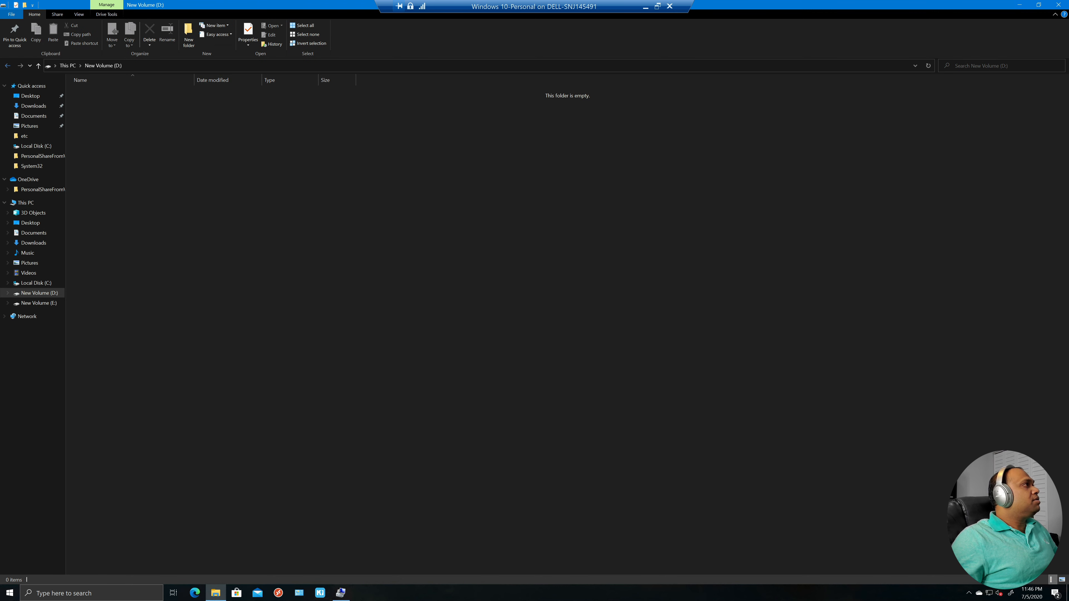
click(7, 66)
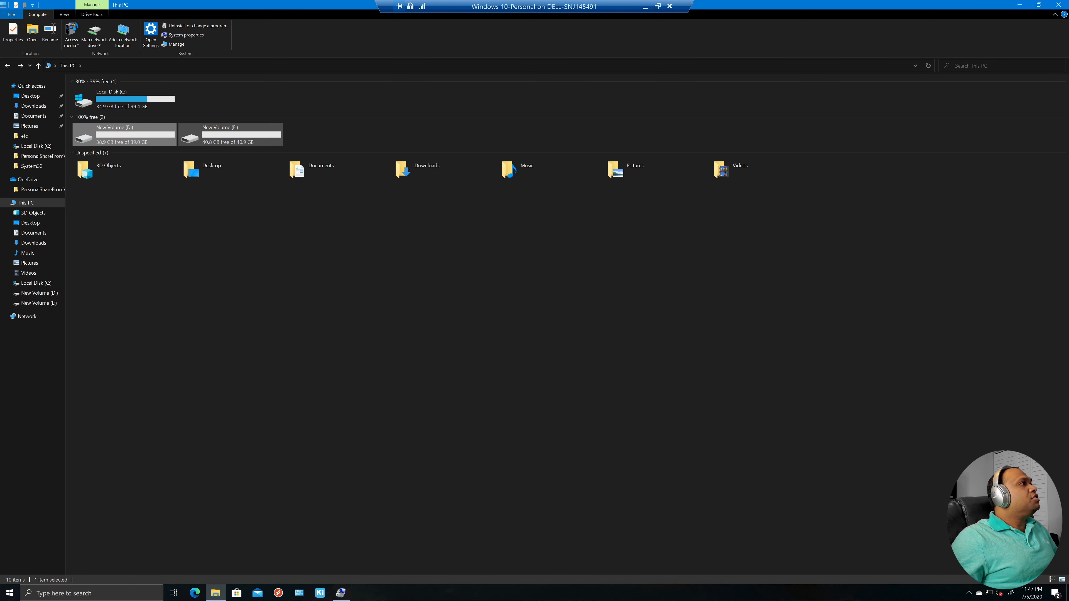
double_click(230, 135)
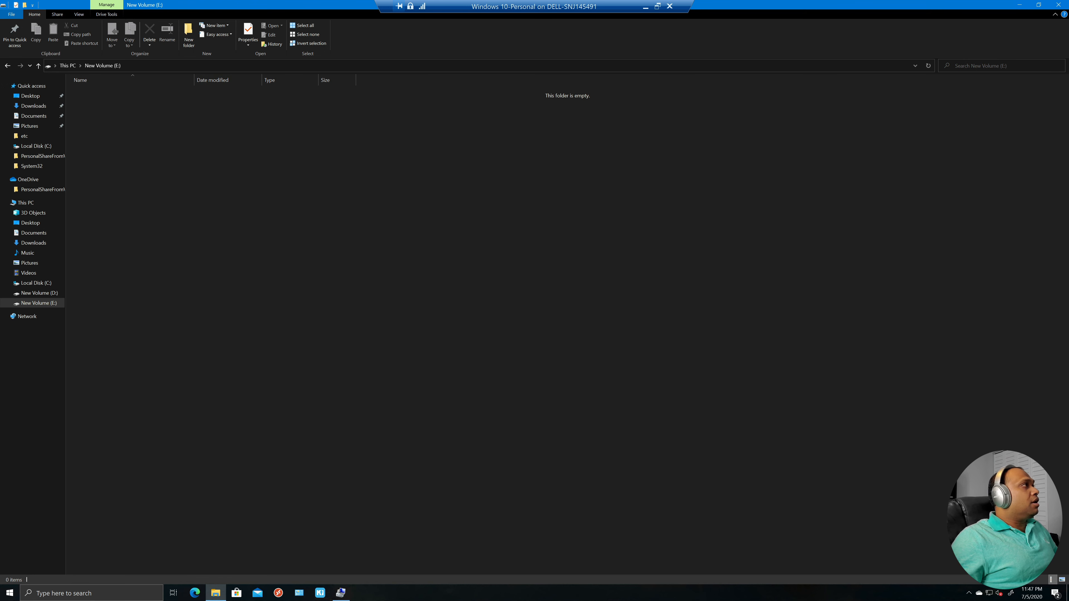
click(7, 66)
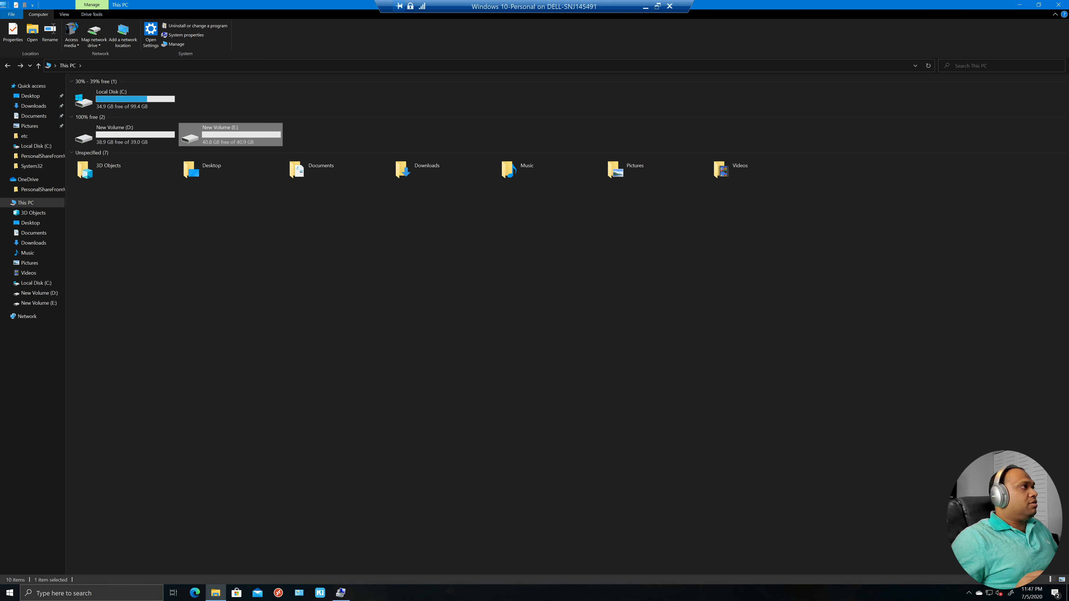
- Examine the properties of the E: volume and close the dialog
right_click(243, 140)
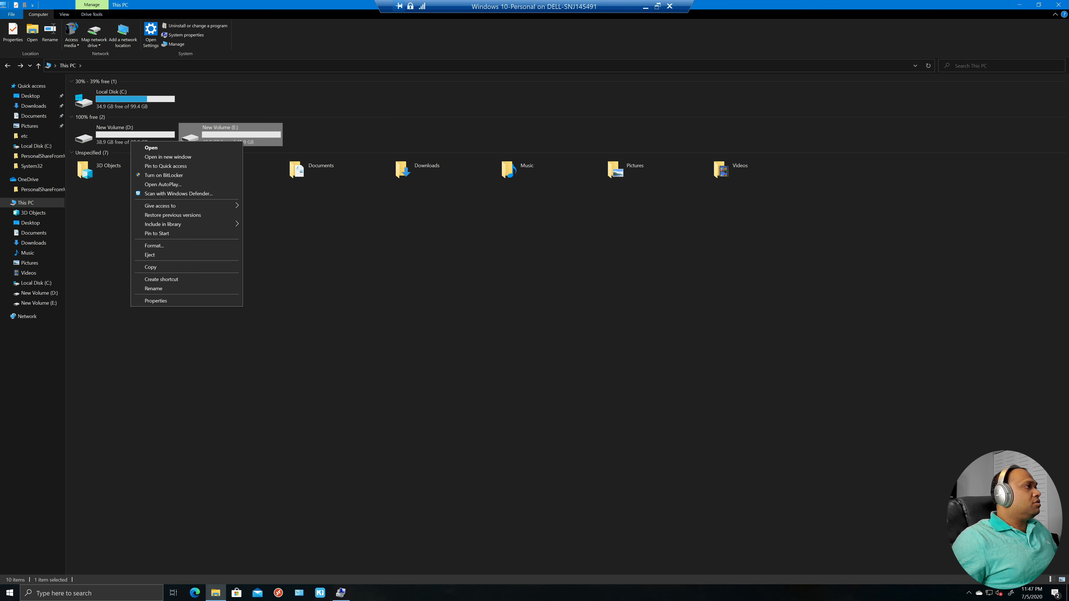
click(186, 300)
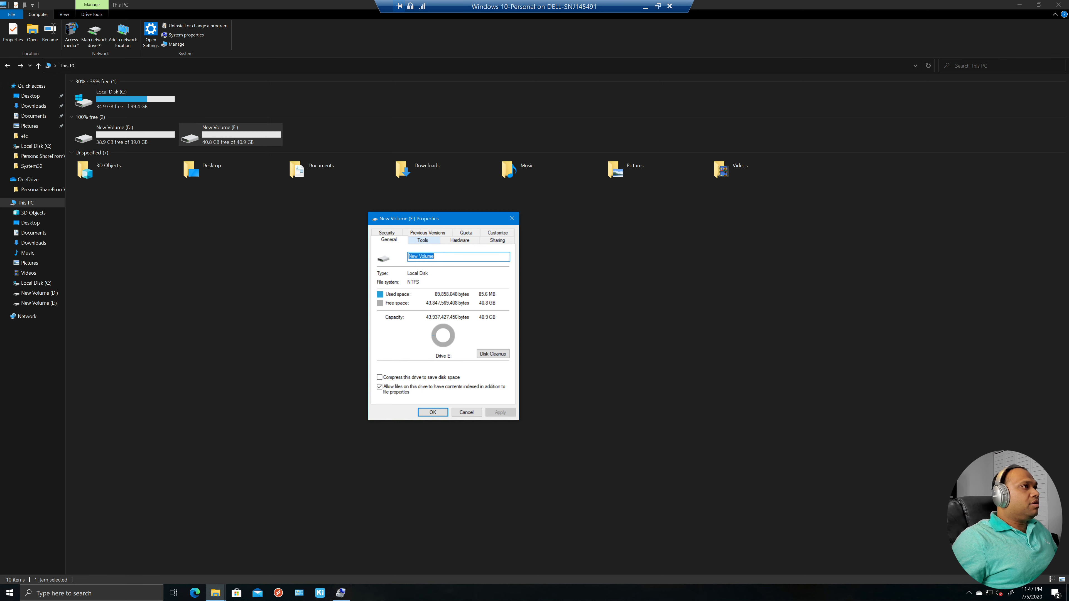
click(423, 240)
click(511, 218)
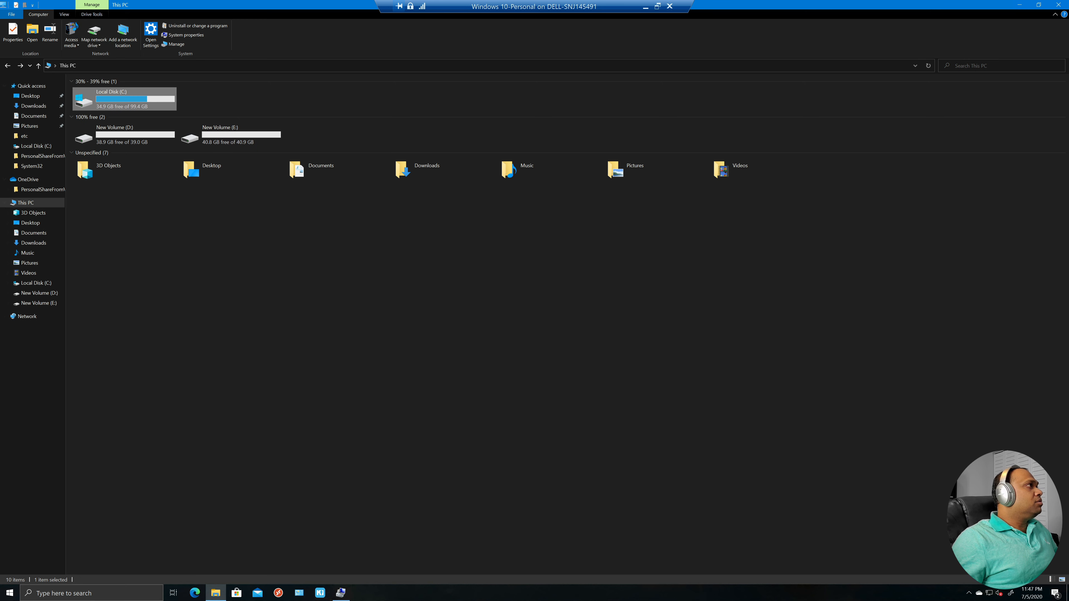
- Open the C: drive, refresh its contents and check the file size of Ddrive.vhd
double_click(124, 98)
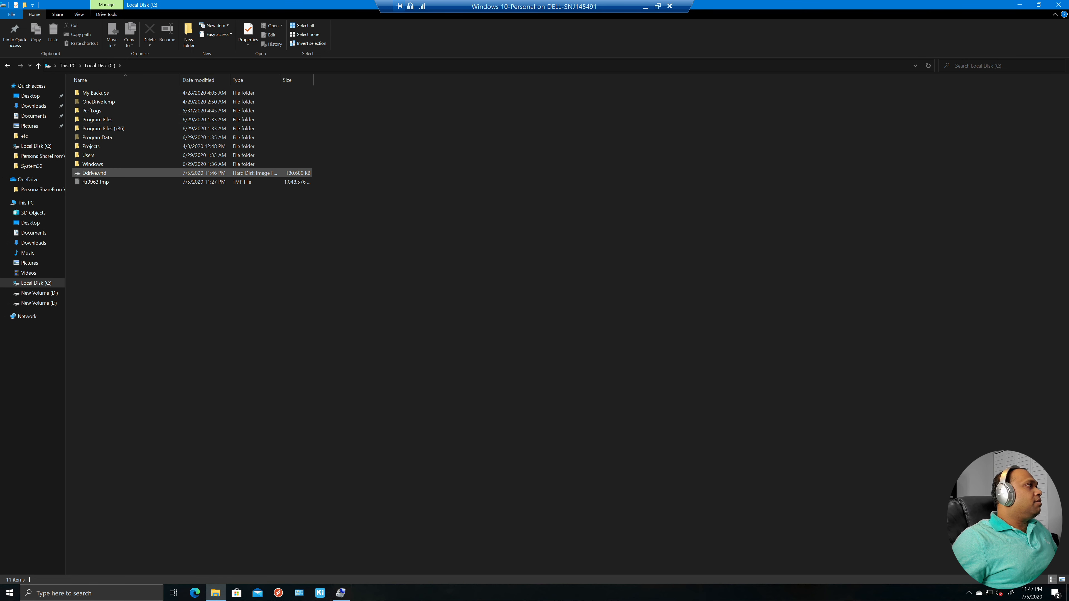
click(95, 173)
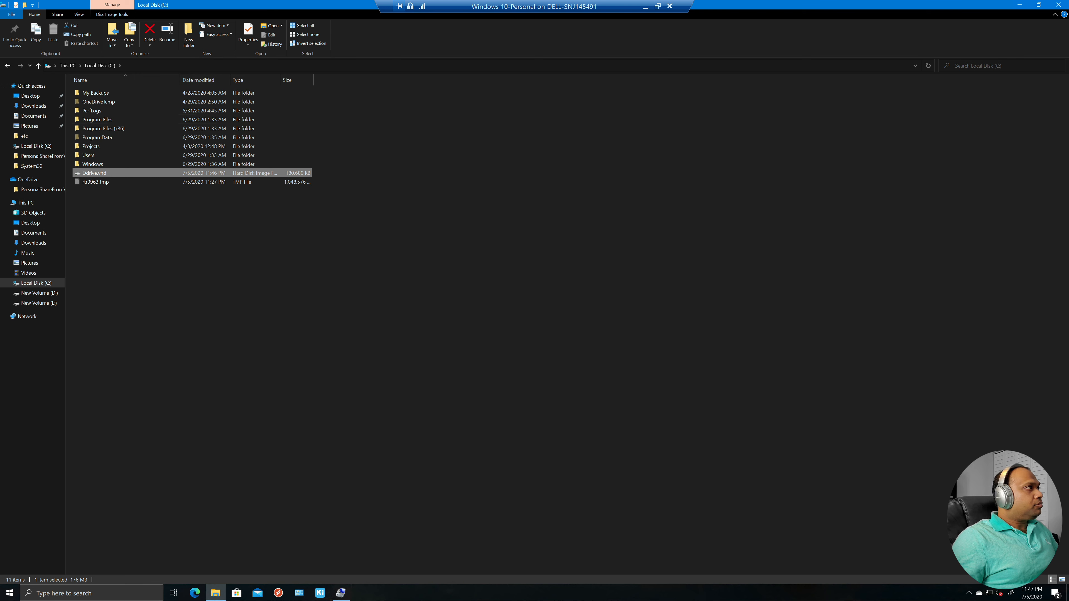
click(294, 273)
right_click(213, 276)
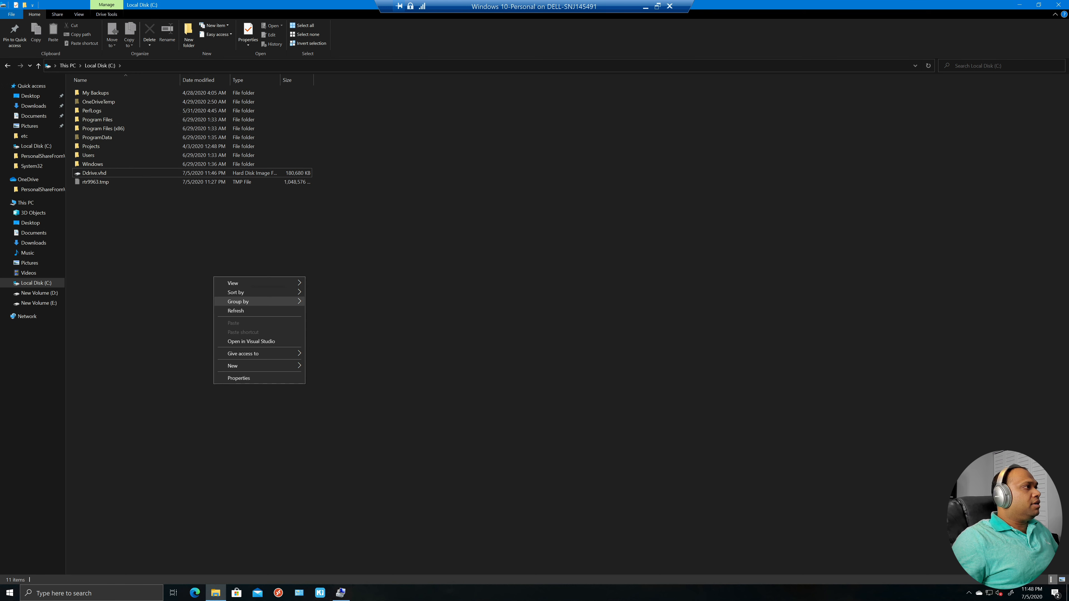
click(236, 310)
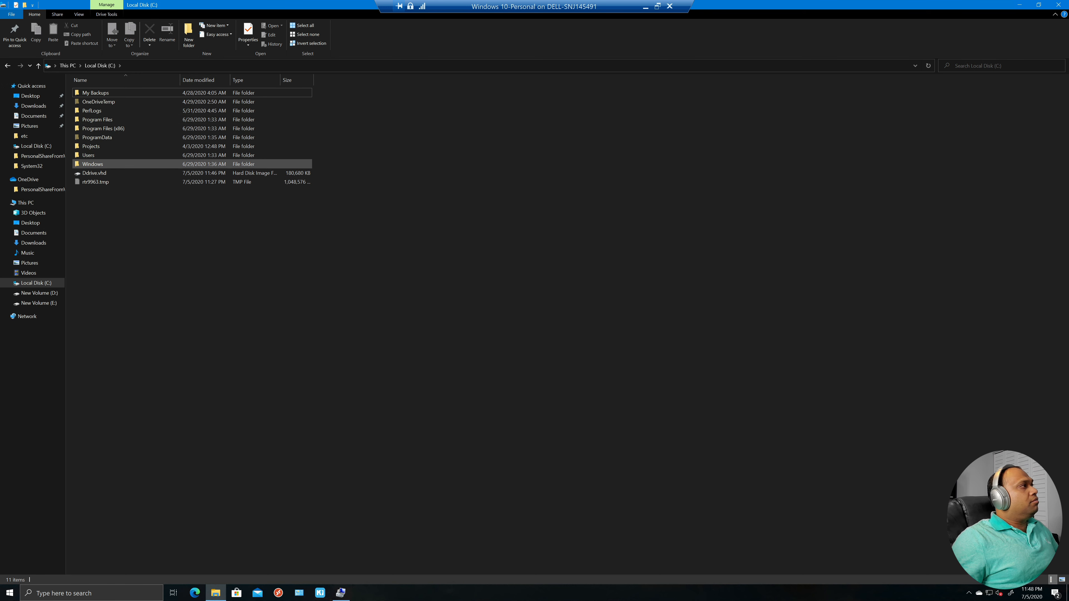
click(94, 173)
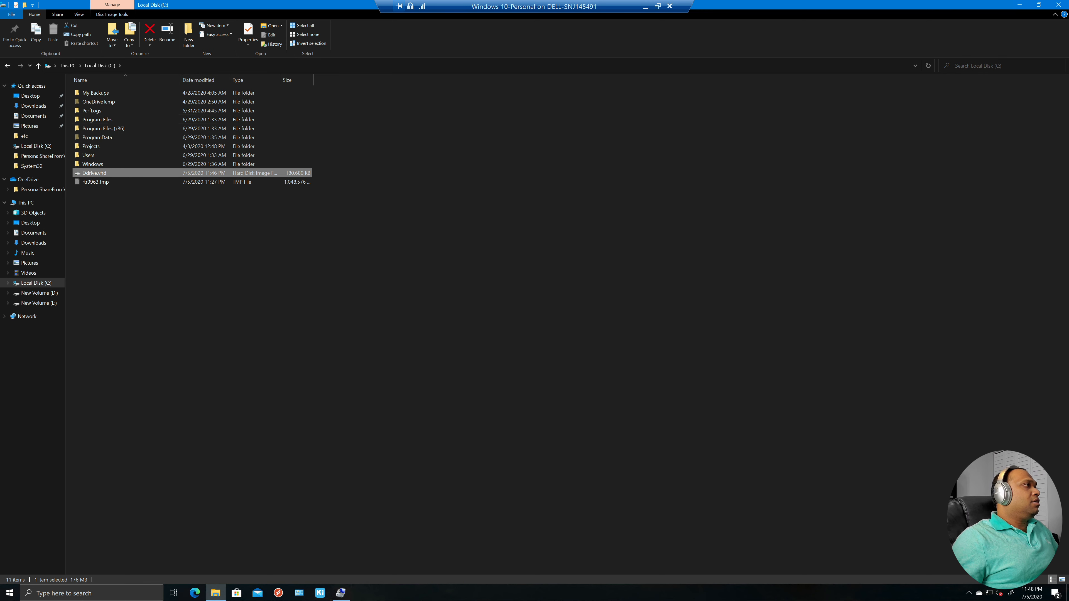
- Switch to Computer Management, view the Attach VHD dialog from Disk Management, and cancel it
click(341, 593)
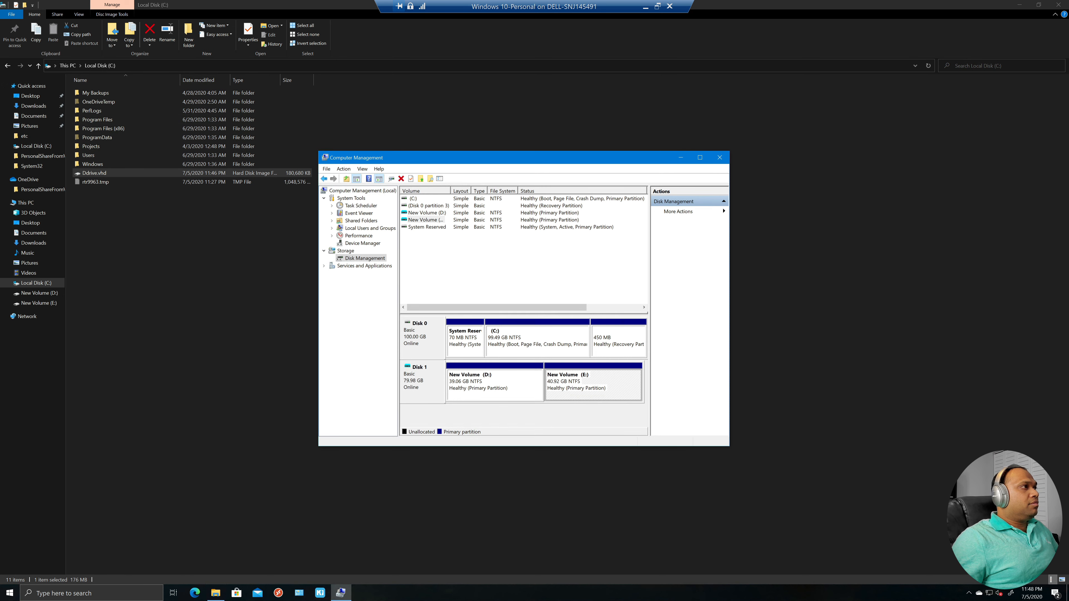
drag(484, 158, 438, 128)
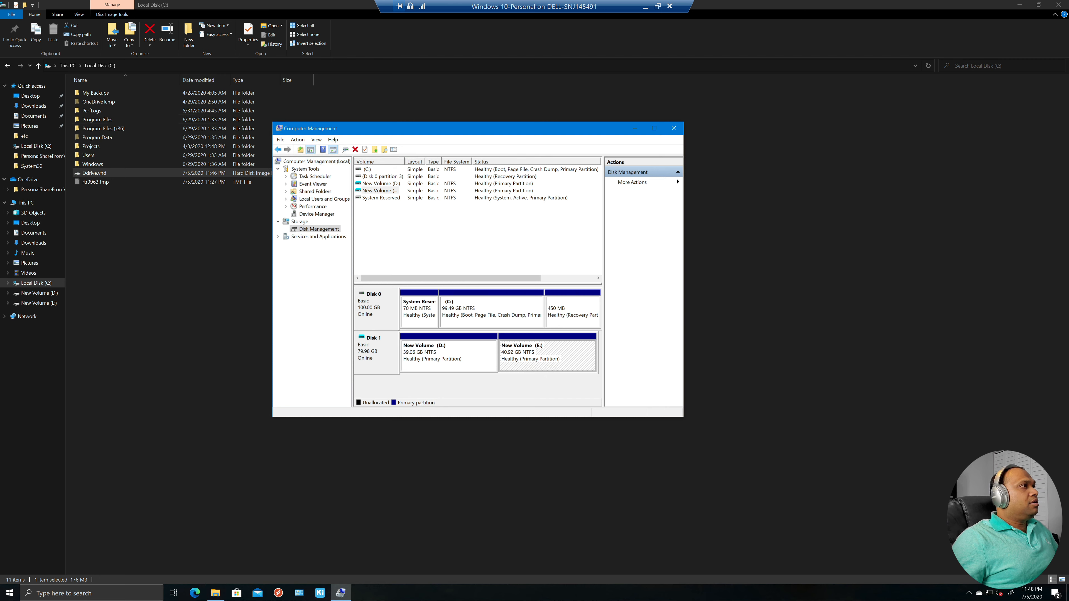
right_click(327, 230)
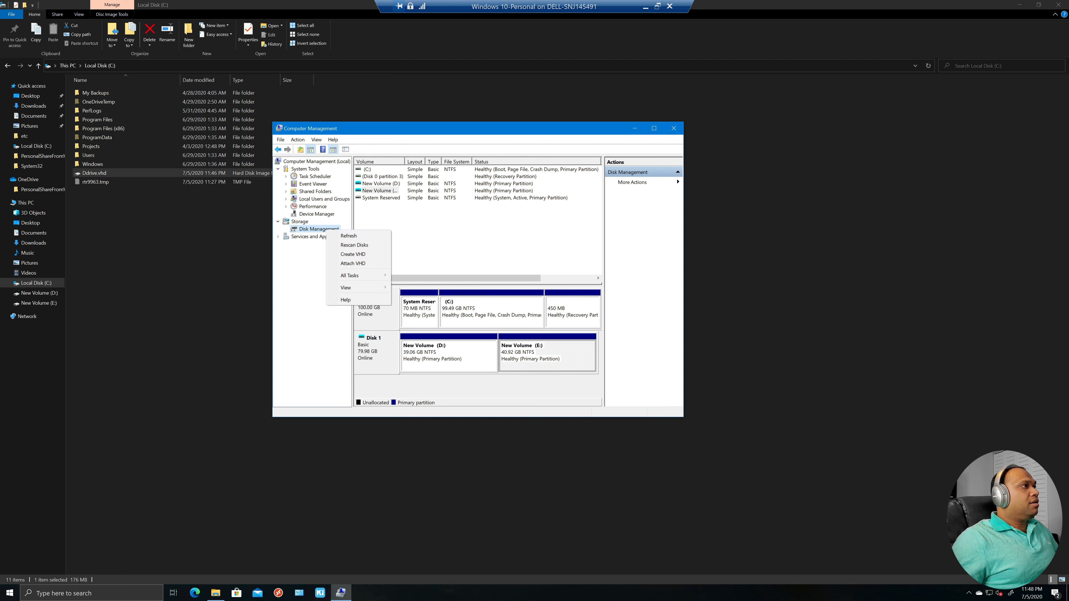
click(353, 263)
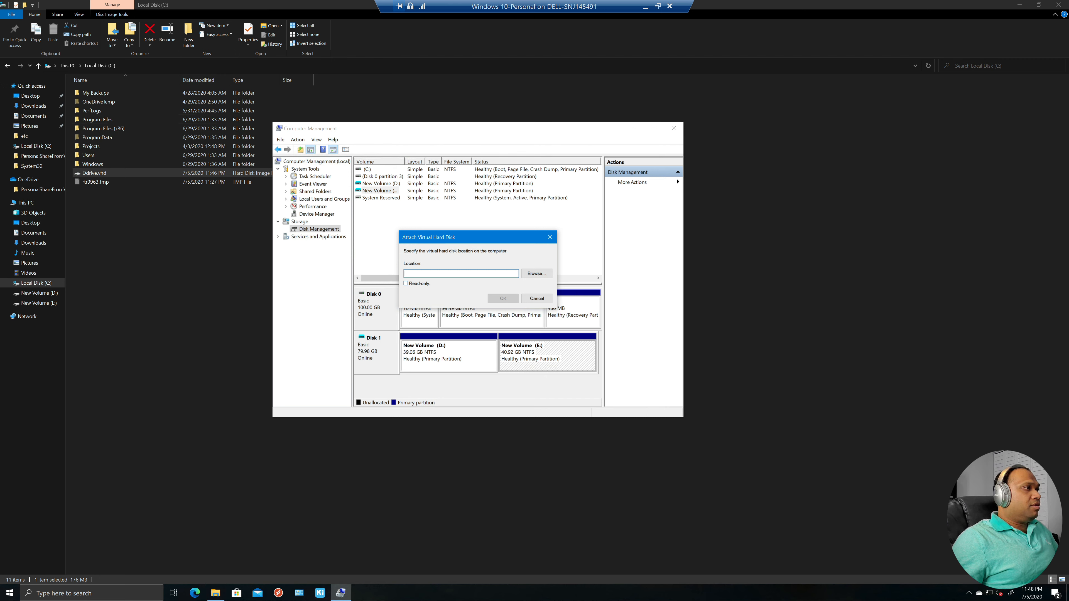
click(537, 298)
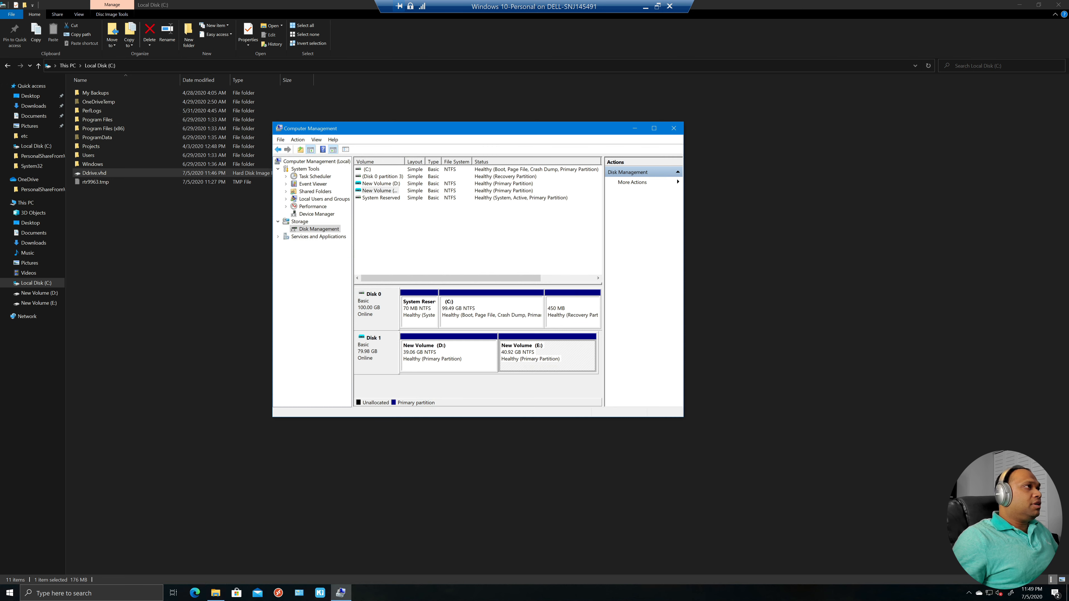
- Reopen the Attach Virtual Hard Disk dialog to review its location and read-only settings, and close it without attaching anything
drag(478, 129, 515, 132)
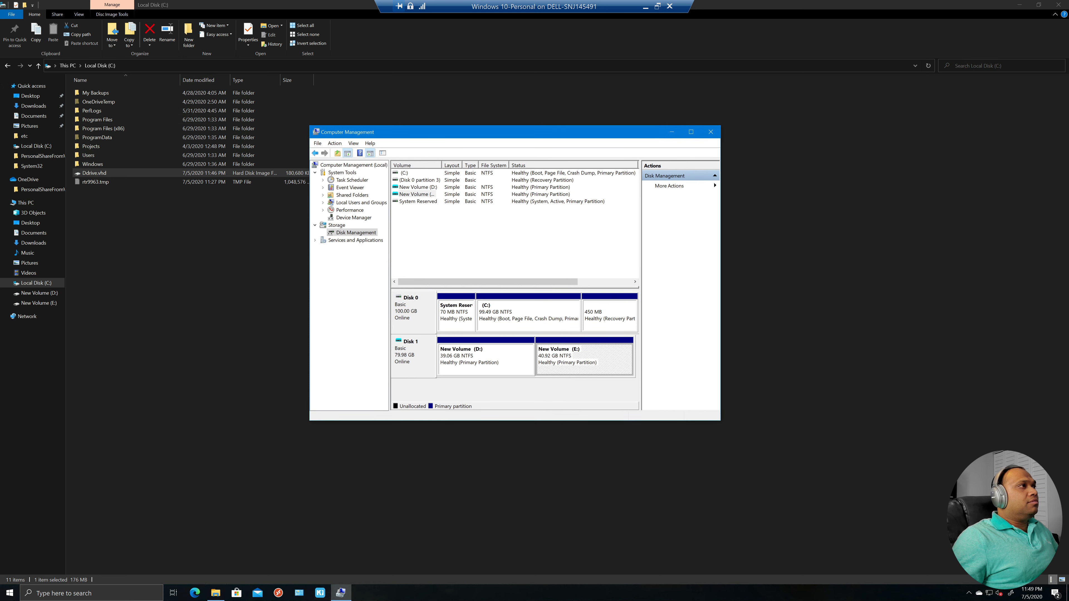
right_click(370, 233)
click(396, 268)
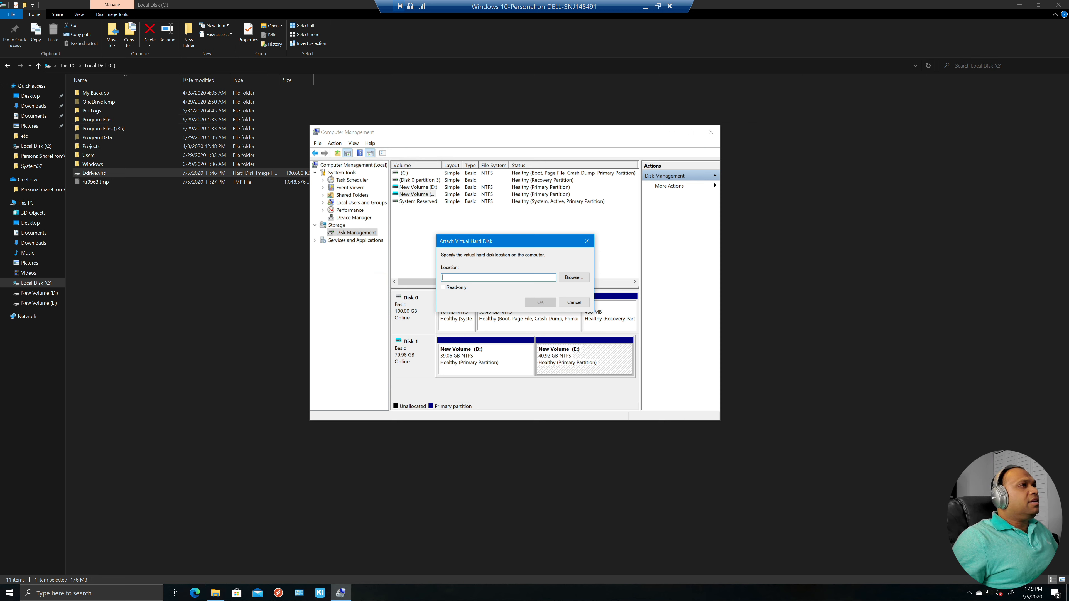
click(587, 242)
drag(367, 132, 369, 108)
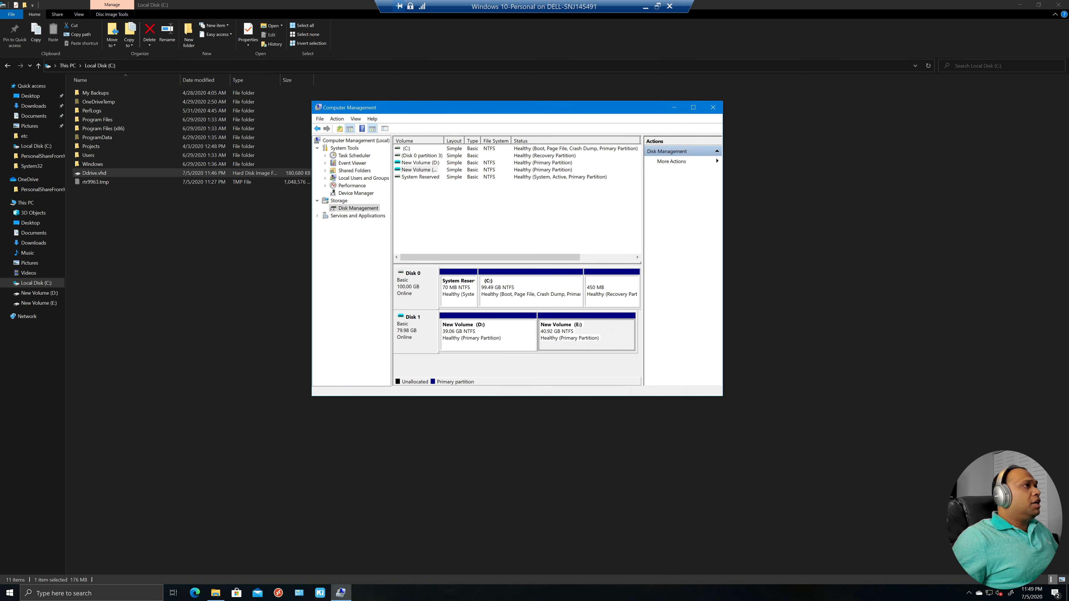